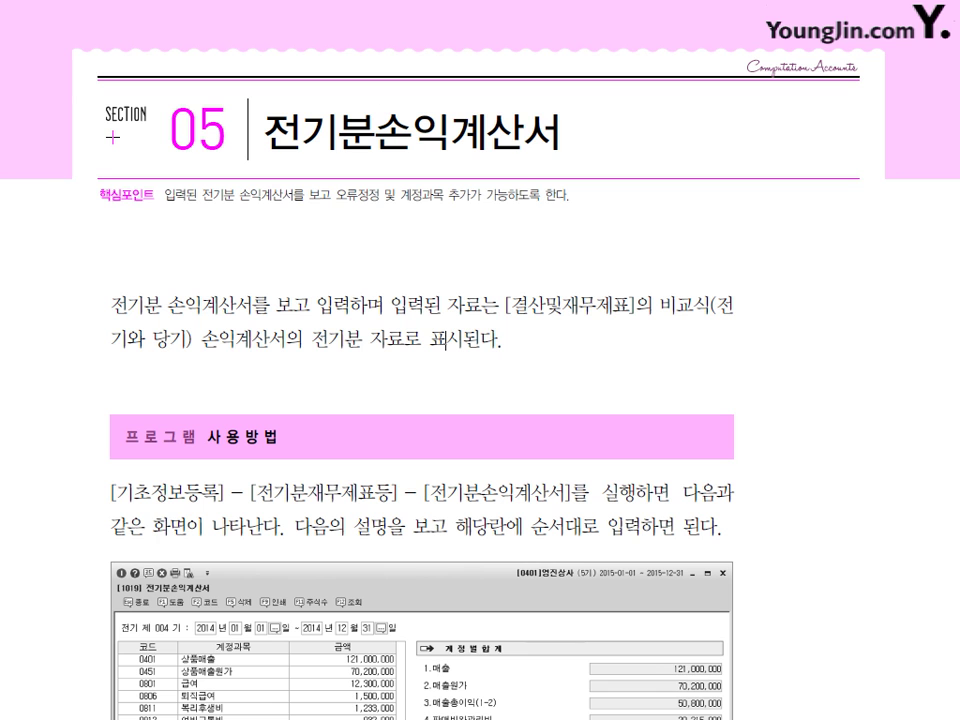
# Switch to KcLep and move the 전기분손익계산서 window fully into view
pyautogui.hotkey('alt', 'Tab')
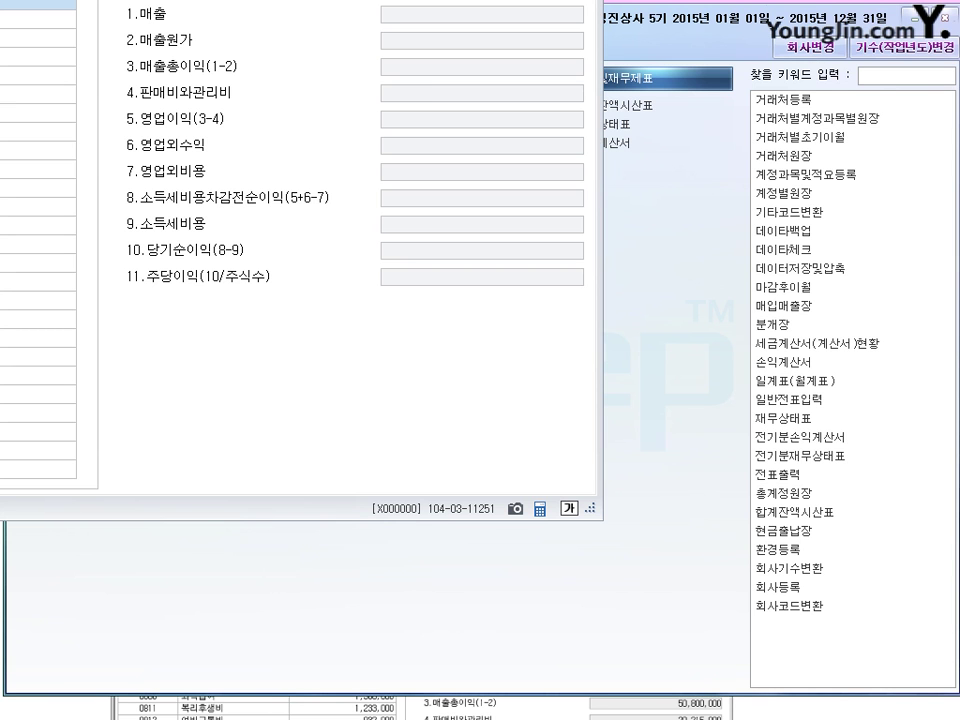
pyautogui.moveTo(175, 0); pyautogui.dragTo(536, 41)
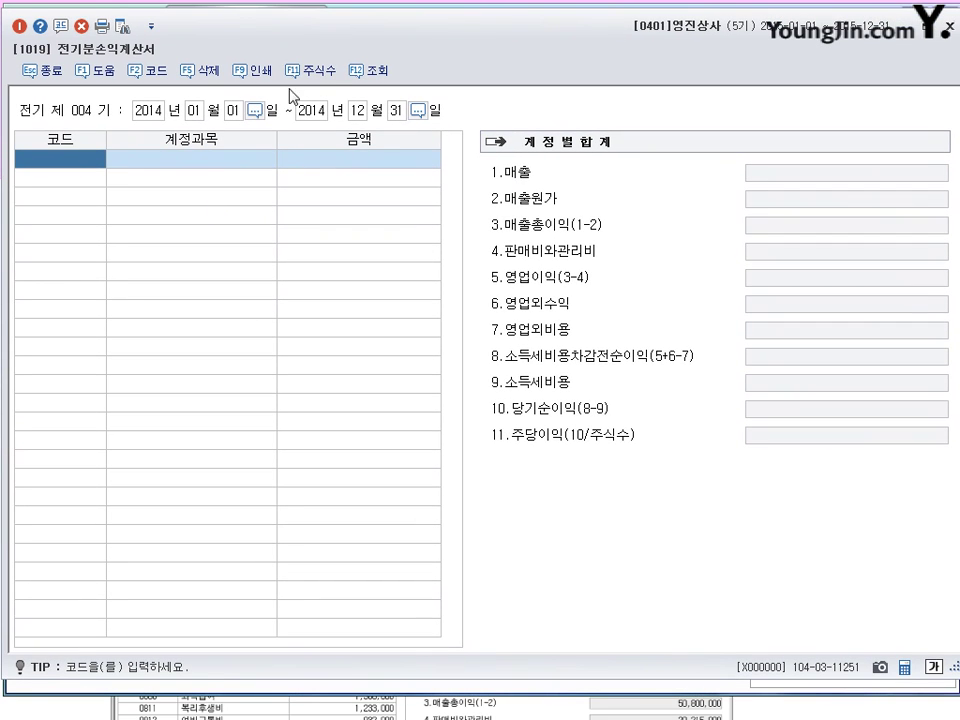
pyautogui.moveTo(343, 47); pyautogui.dragTo(343, 43)
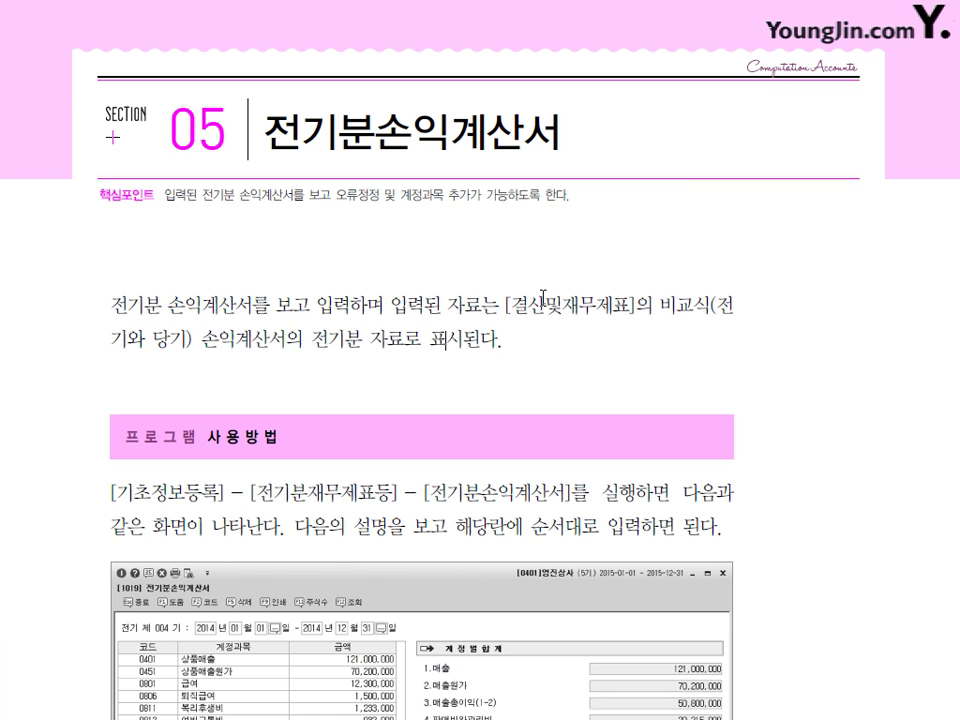
# In the textbook, find the income statement of 영진상사 and highlight its 상품매출 and 상품매출원가 items
pyautogui.scroll(-20, 543, 297)
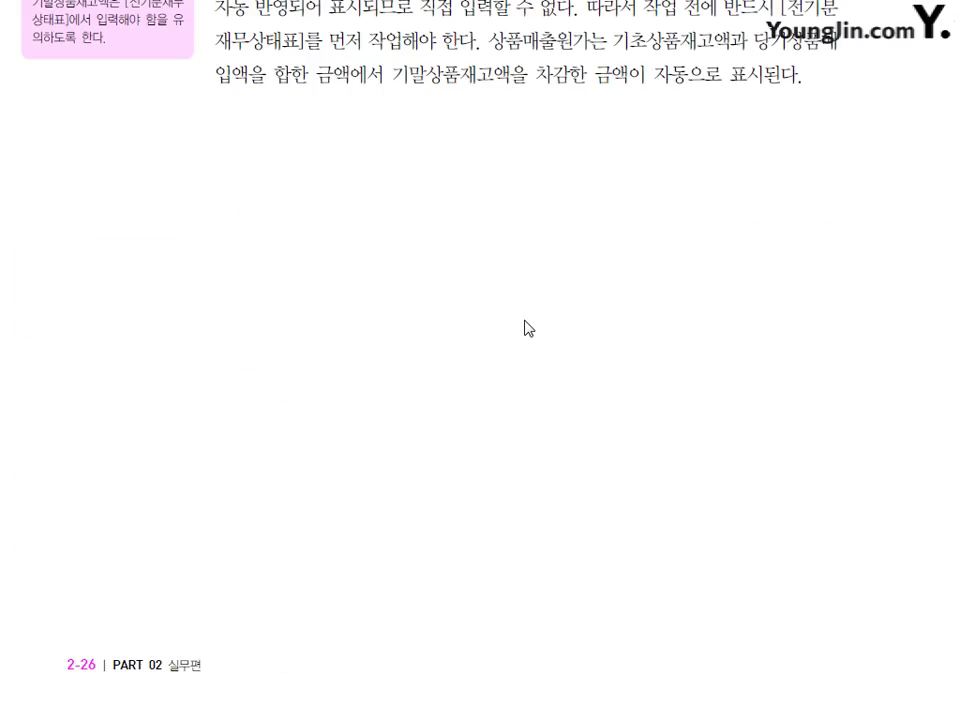
pyautogui.scroll(-15, 528, 328)
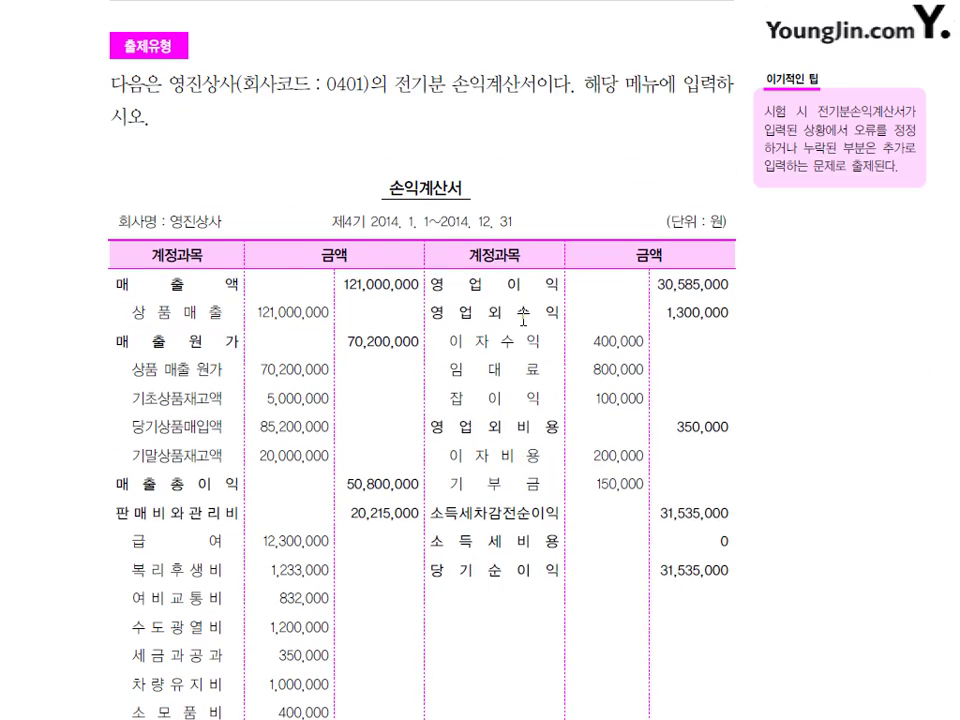
pyautogui.scroll(-1, 523, 320)
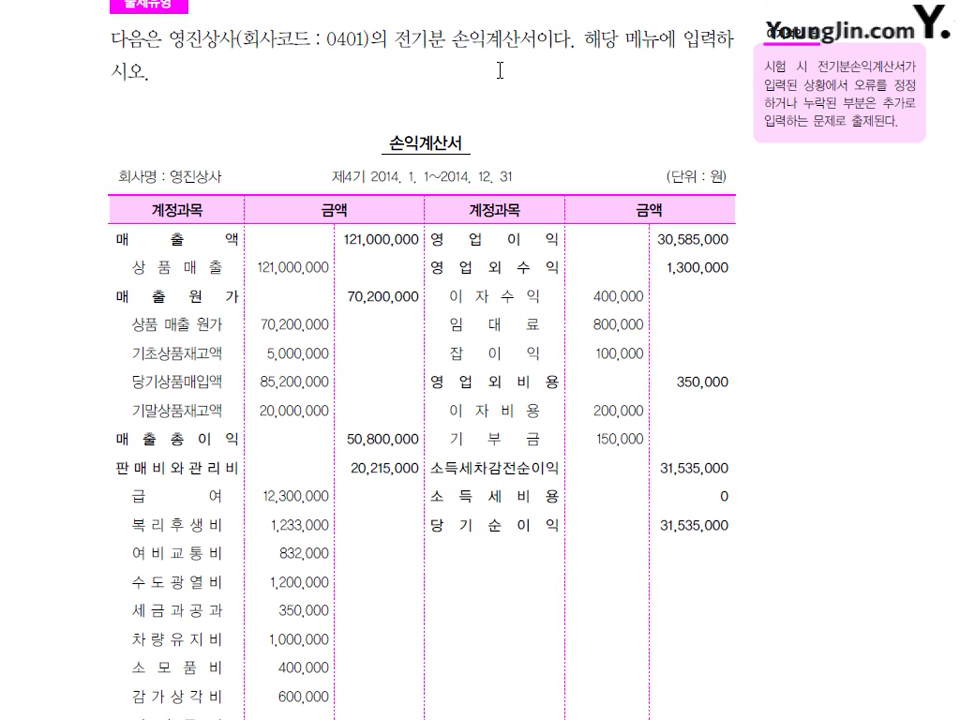
pyautogui.scroll(-1, 323, 200)
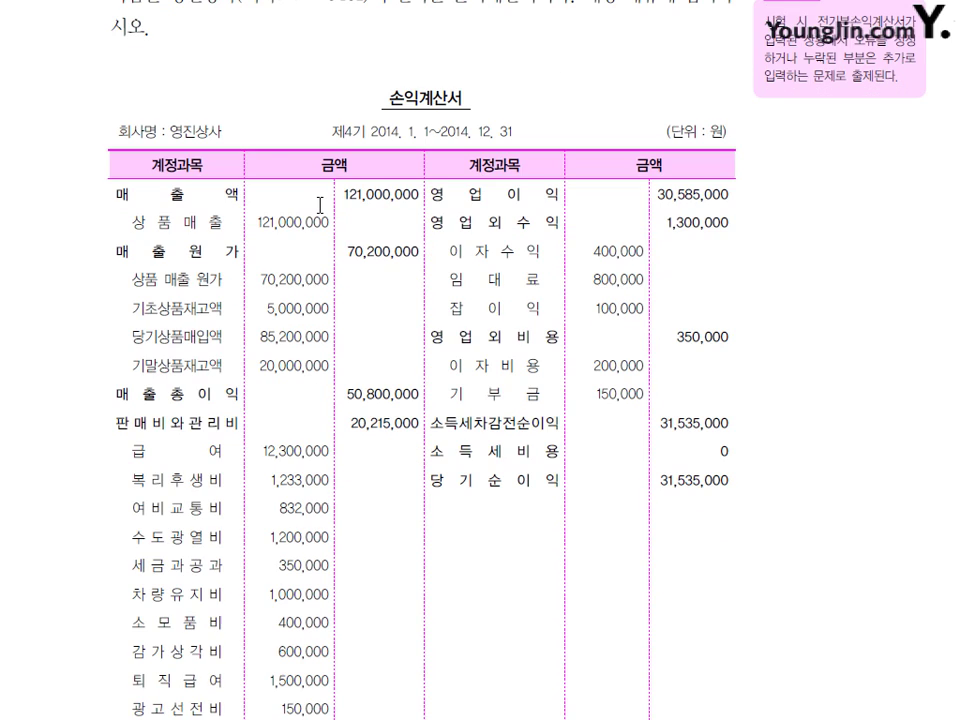
pyautogui.scroll(-1, 321, 210)
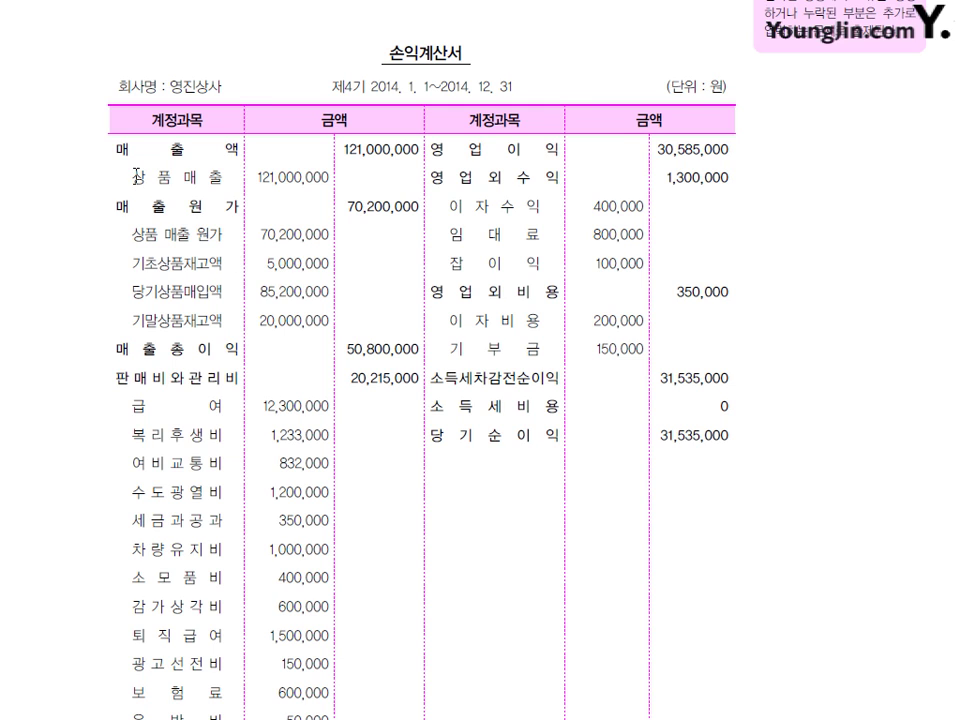
pyautogui.moveTo(134, 176); pyautogui.dragTo(216, 177)
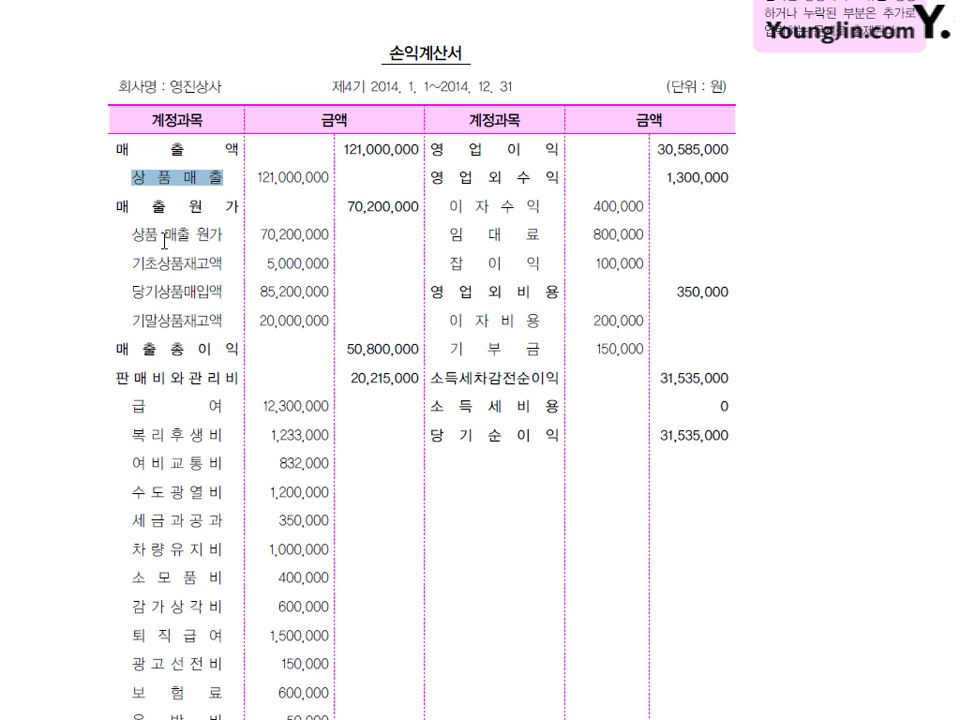
pyautogui.moveTo(131, 235); pyautogui.dragTo(219, 231)
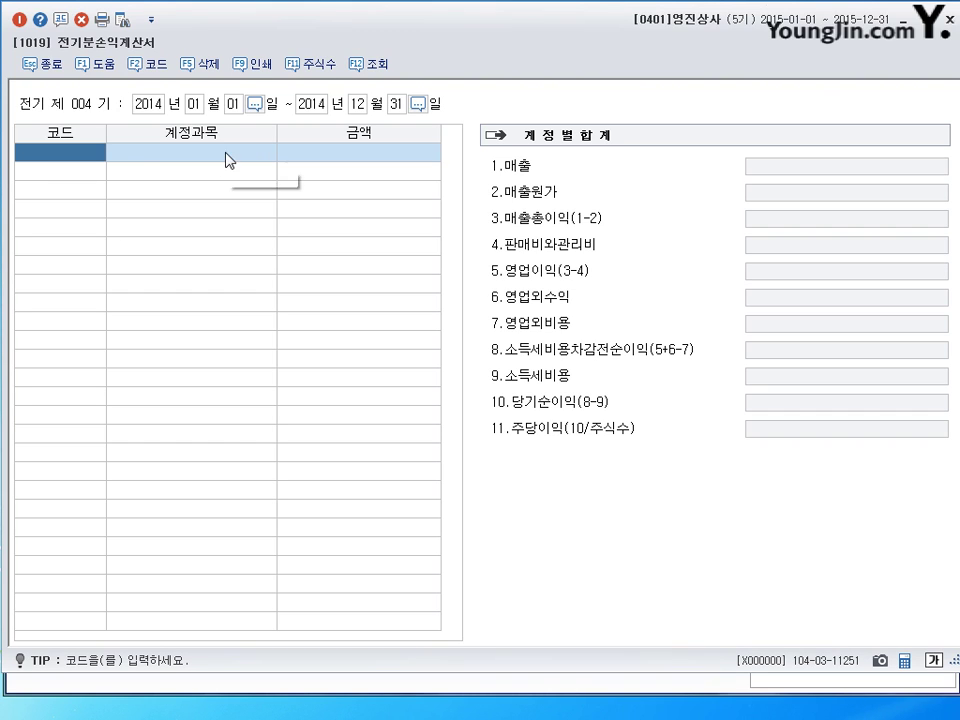
# In 전기분손익계산서 in KcLep, add account 0401 상품매출 by searching for 상품, with an amount of 121,000,000
pyautogui.click(49, 158)
pyautogui.write('상')
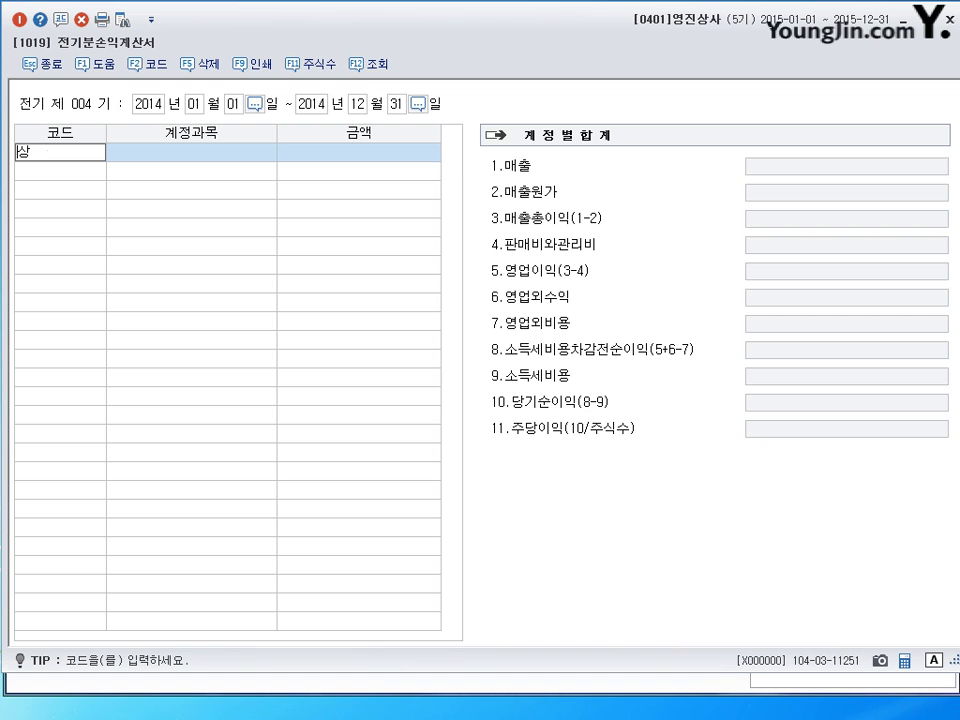
pyautogui.write('품')
pyautogui.press('Return')
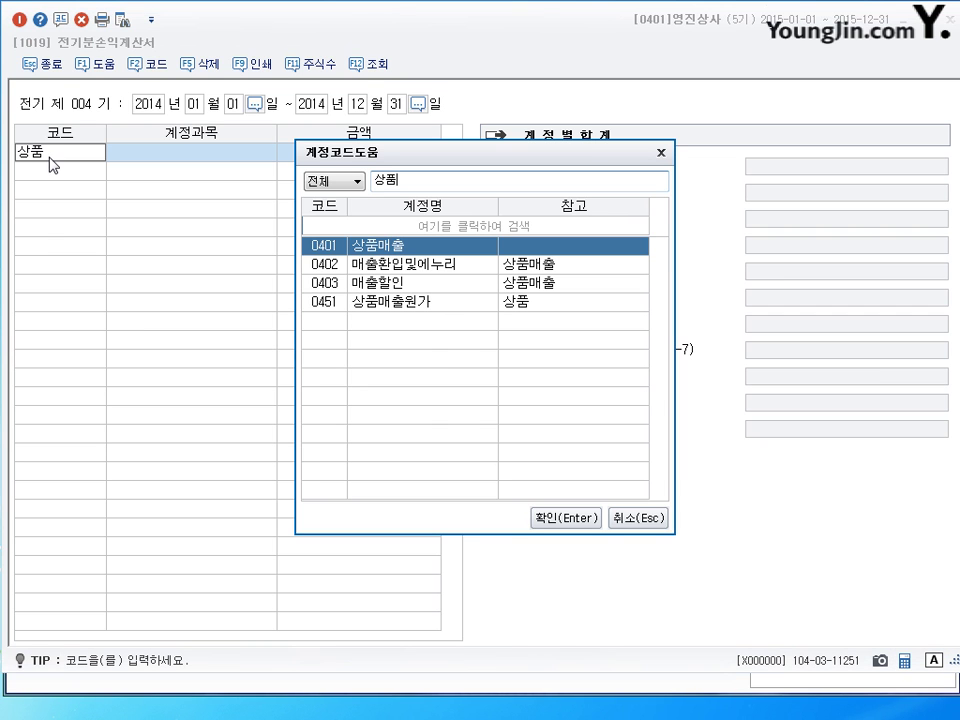
pyautogui.click(545, 518)
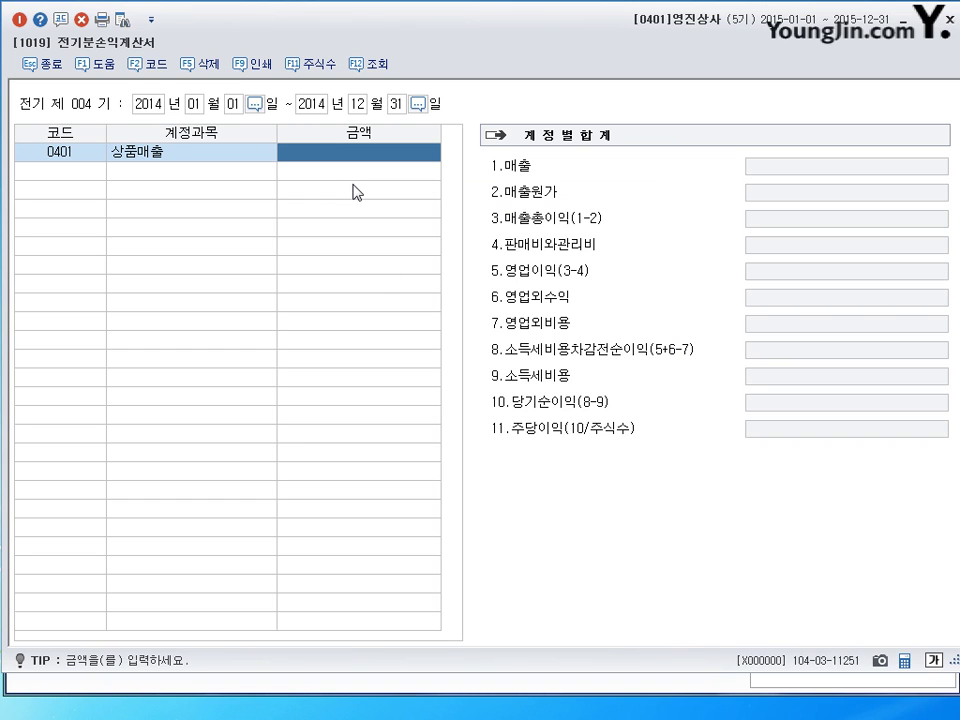
pyautogui.write('1')
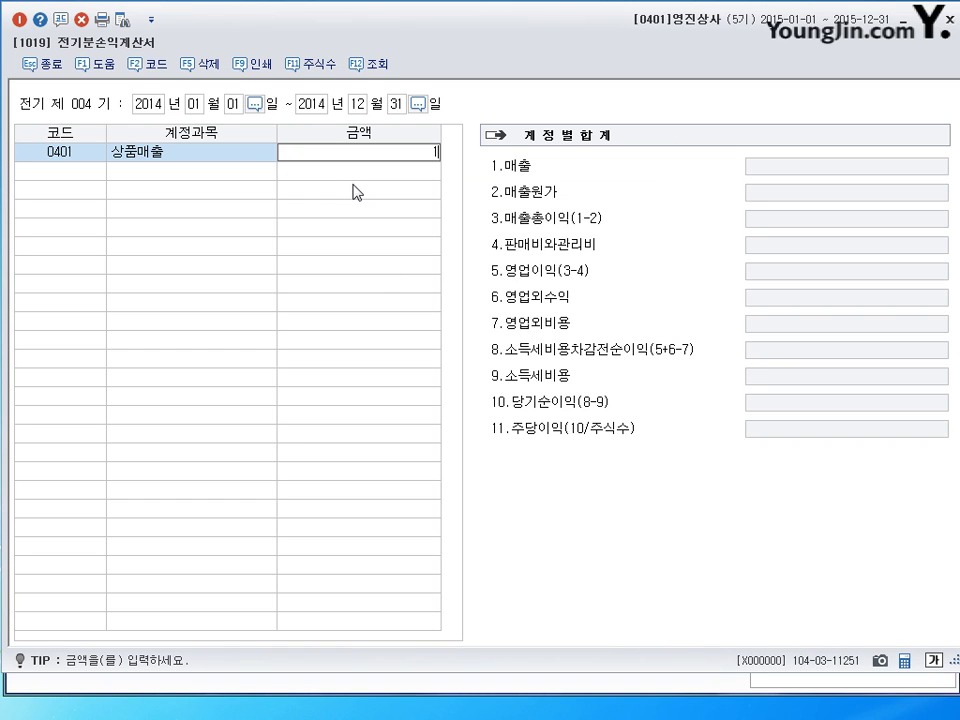
pyautogui.write('21,000,000')
pyautogui.press('Return')
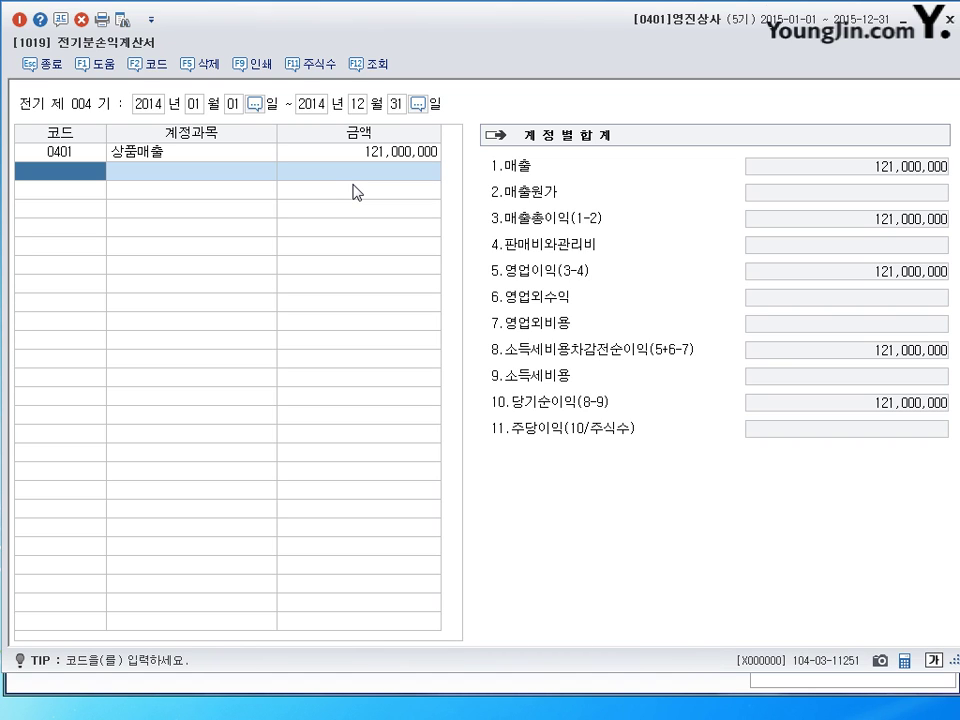
# Search for 상품 in the next row's account code and add account 0451 상품매출원가
pyautogui.write('상')
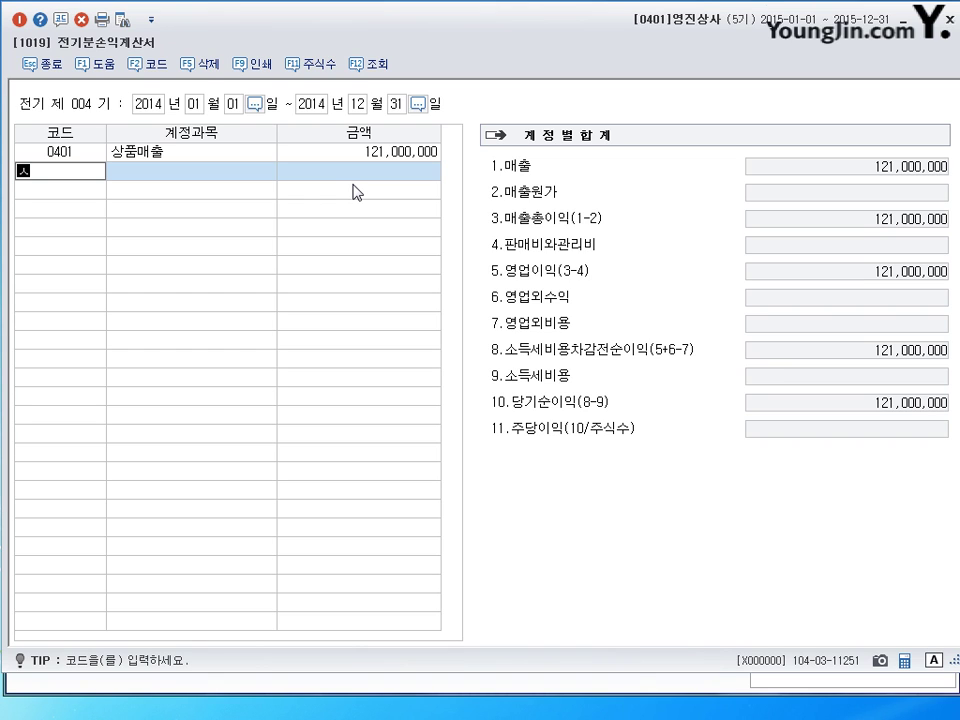
pyautogui.write('품')
pyautogui.press('Return')
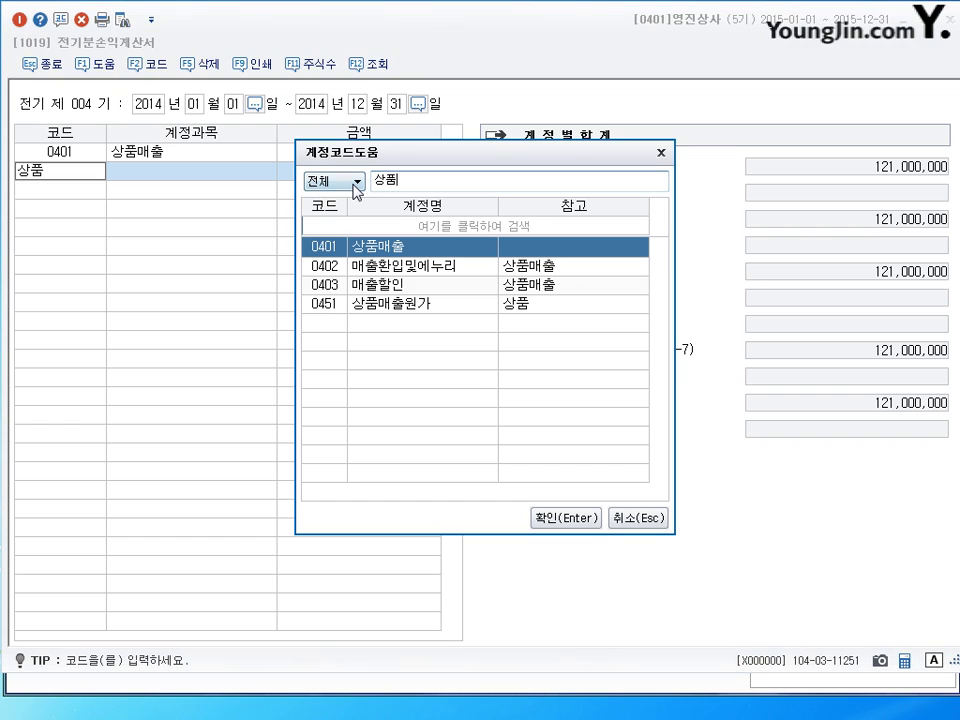
pyautogui.press('Down')
pyautogui.press('Down')
pyautogui.press('Down')
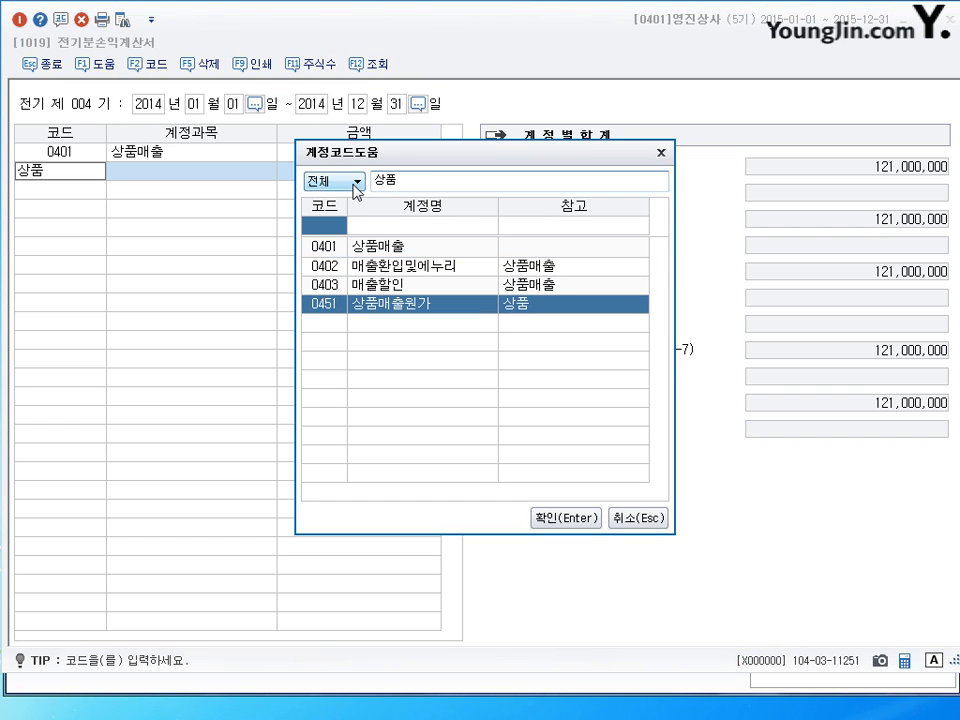
pyautogui.click(555, 520)
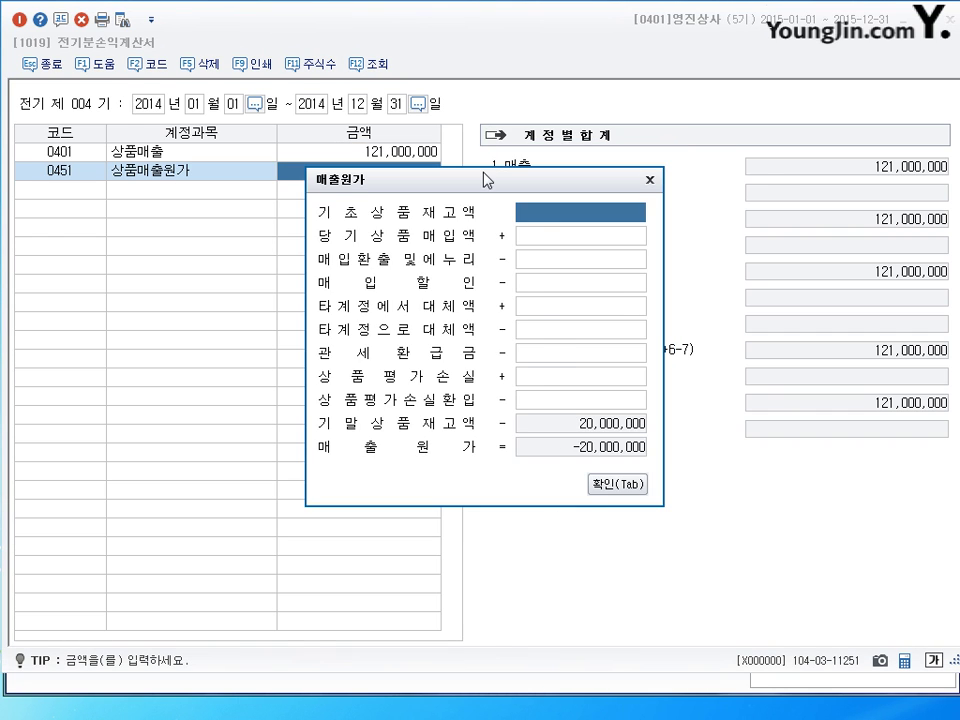
# Check the textbook's cost items and enter 기초상품재고액 5,000,000 and 당기상품매입액 85,200,000 in the 매출원가 breakdown
pyautogui.moveTo(484, 178); pyautogui.dragTo(624, 142)
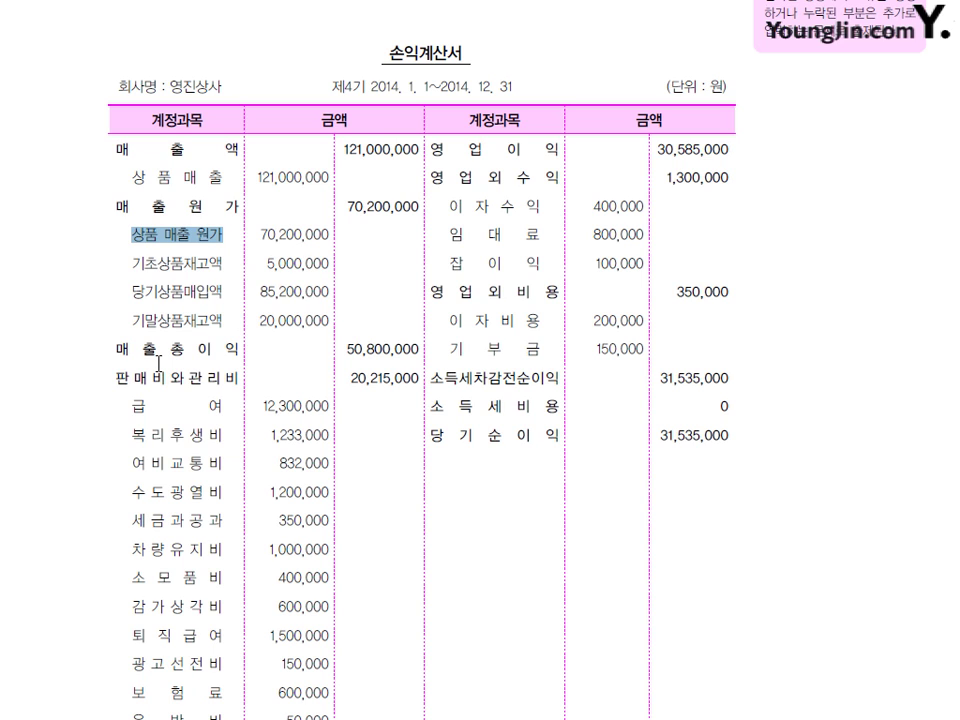
pyautogui.click(150, 228)
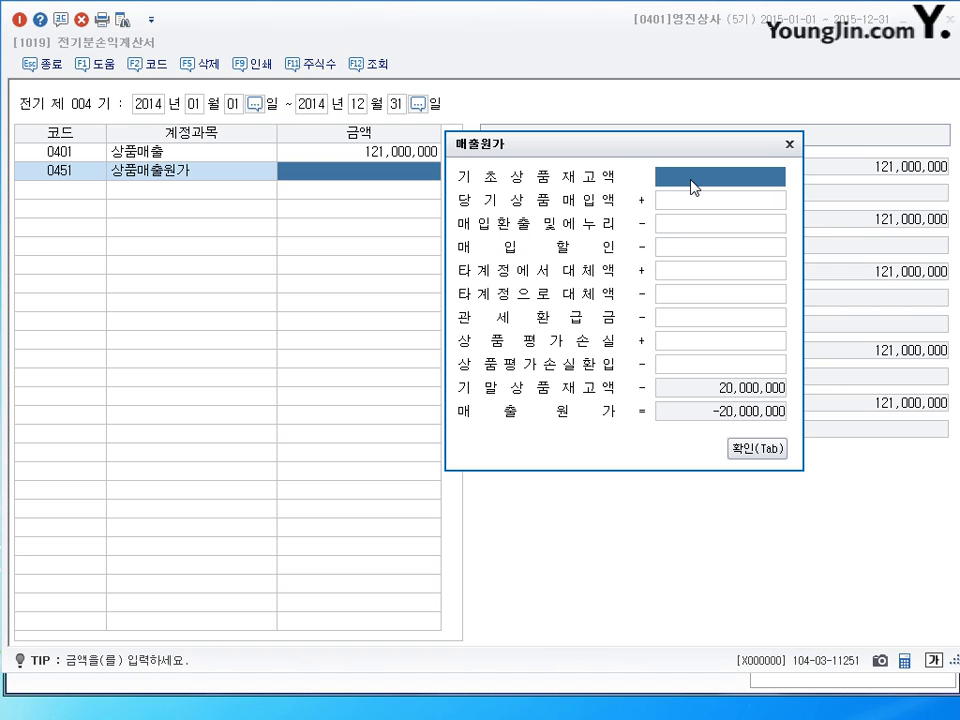
pyautogui.write('5000000')
pyautogui.press('Return')
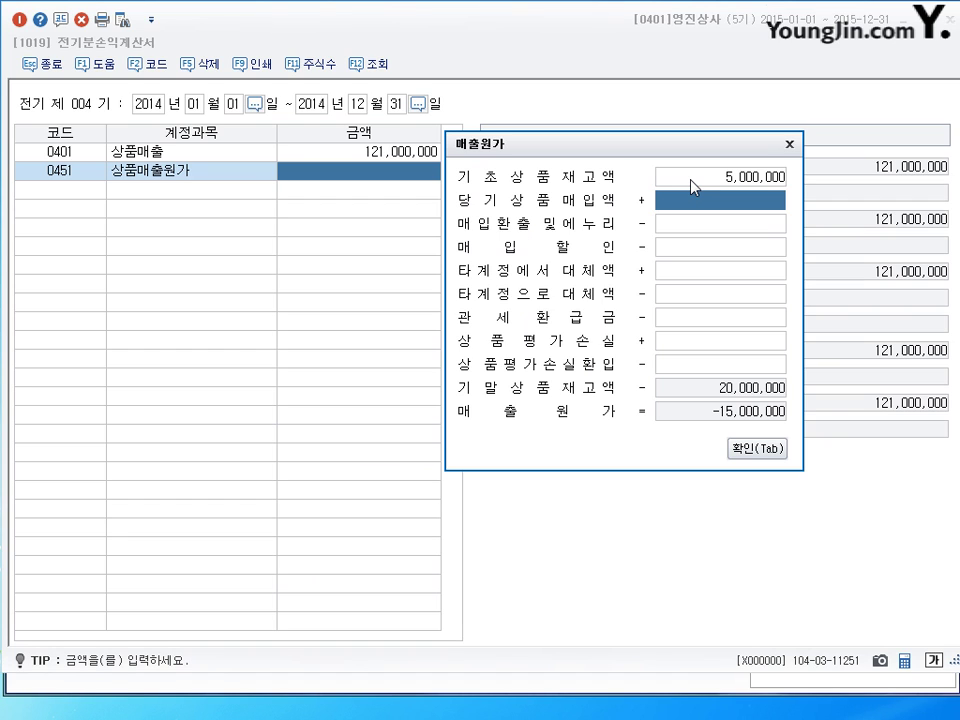
pyautogui.write('85,200')
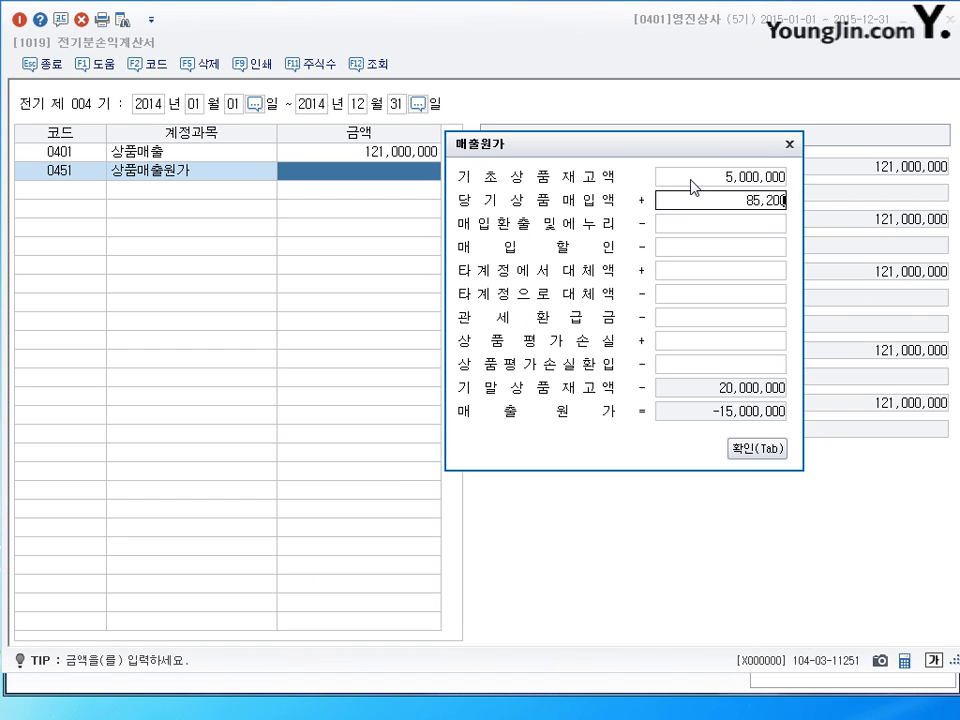
pyautogui.write(',000')
pyautogui.press('Return')
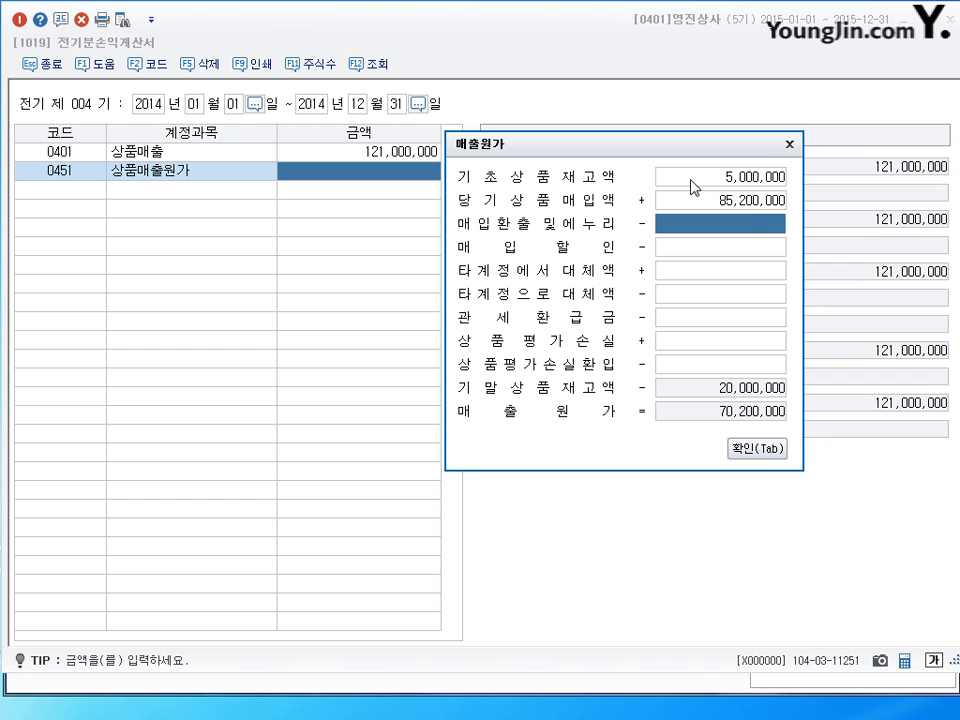
# Re-enter 5,000,000 for 기초상품재고액 and 85,200,000 for 당기상품매입액 in the 매출원가 breakdown
pyautogui.click(748, 206)
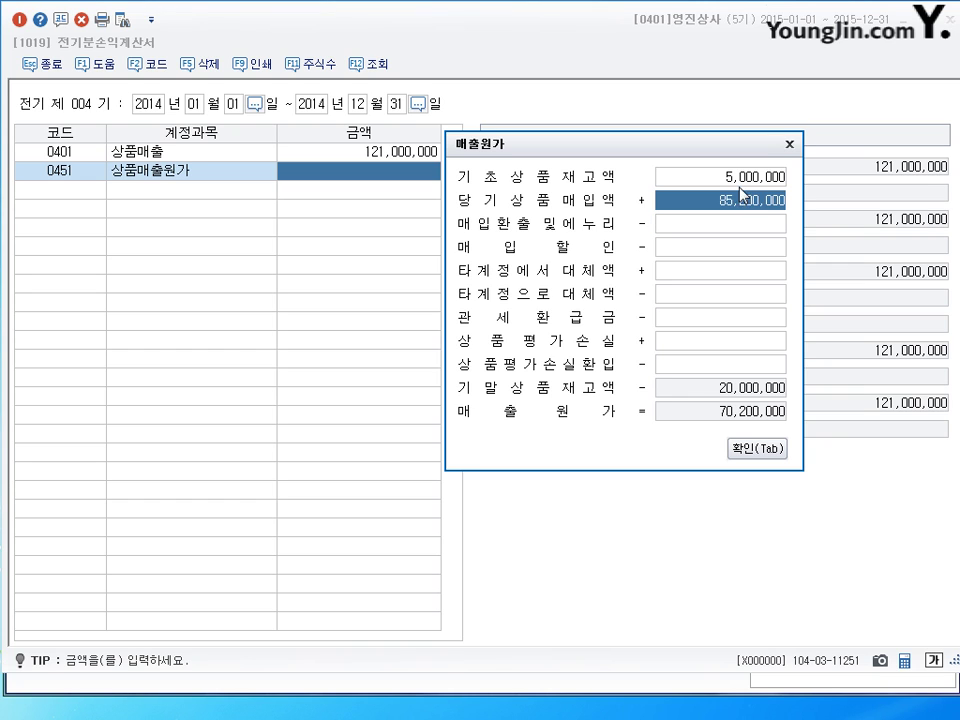
pyautogui.click(739, 182)
pyautogui.write('5000000')
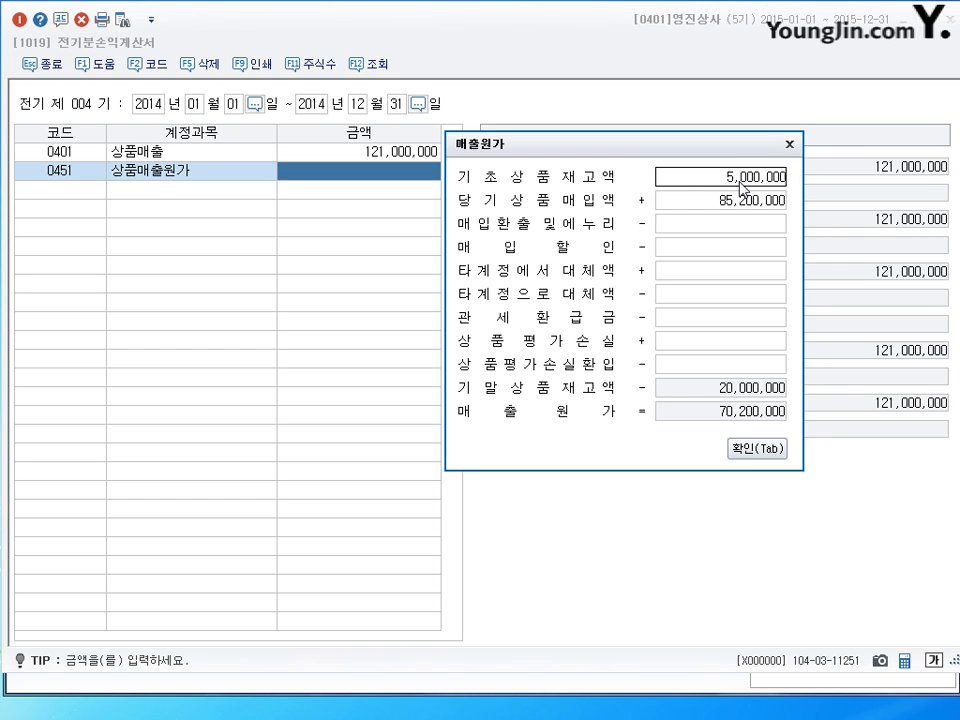
pyautogui.click(746, 203)
pyautogui.write('85200000')
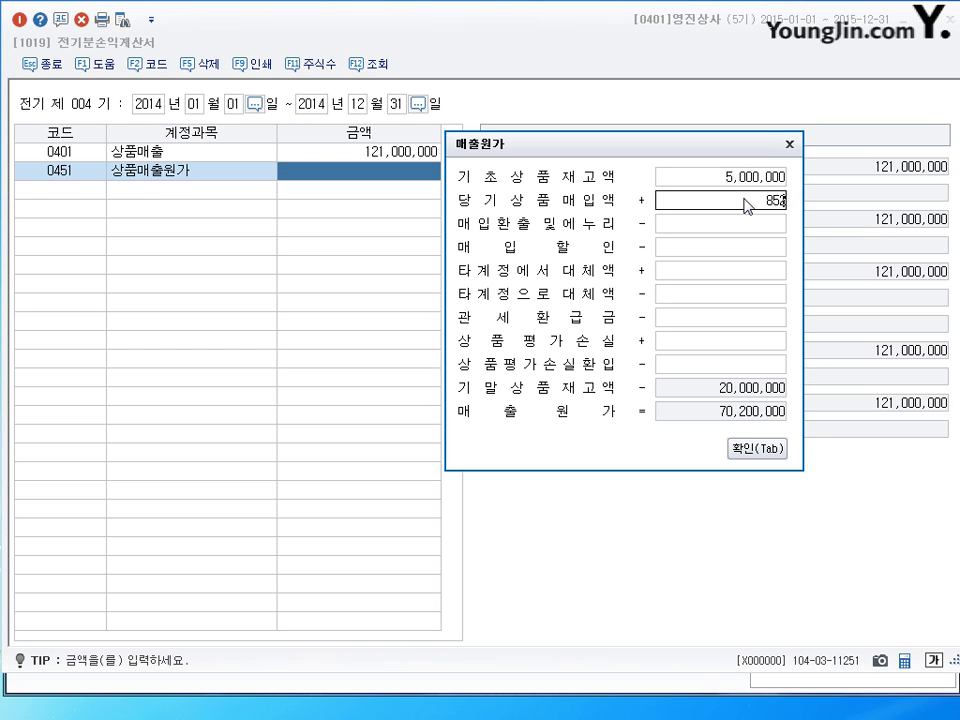
pyautogui.press('Return')
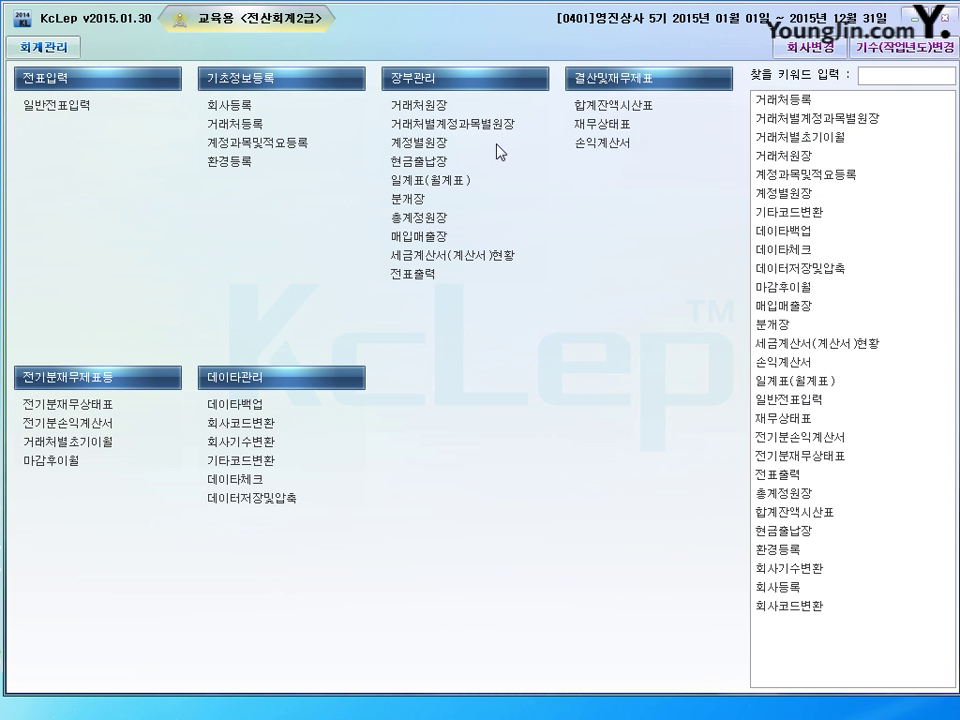
# Open 전기분재무상태표, check the amount of account 0146 상품, and close the statement
pyautogui.click(66, 404)
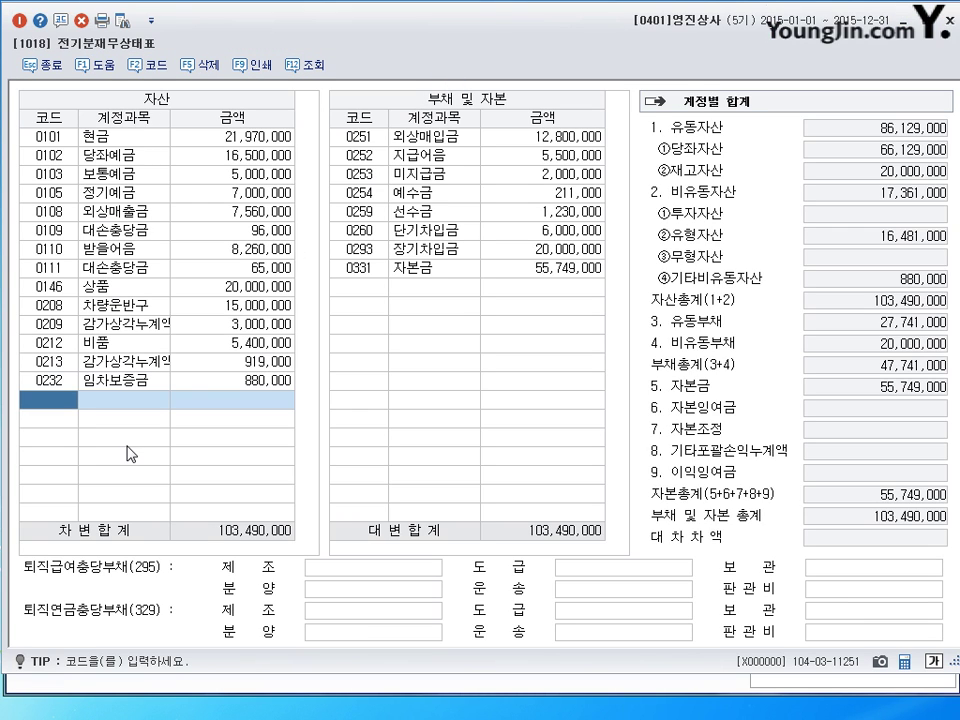
pyautogui.click(249, 289)
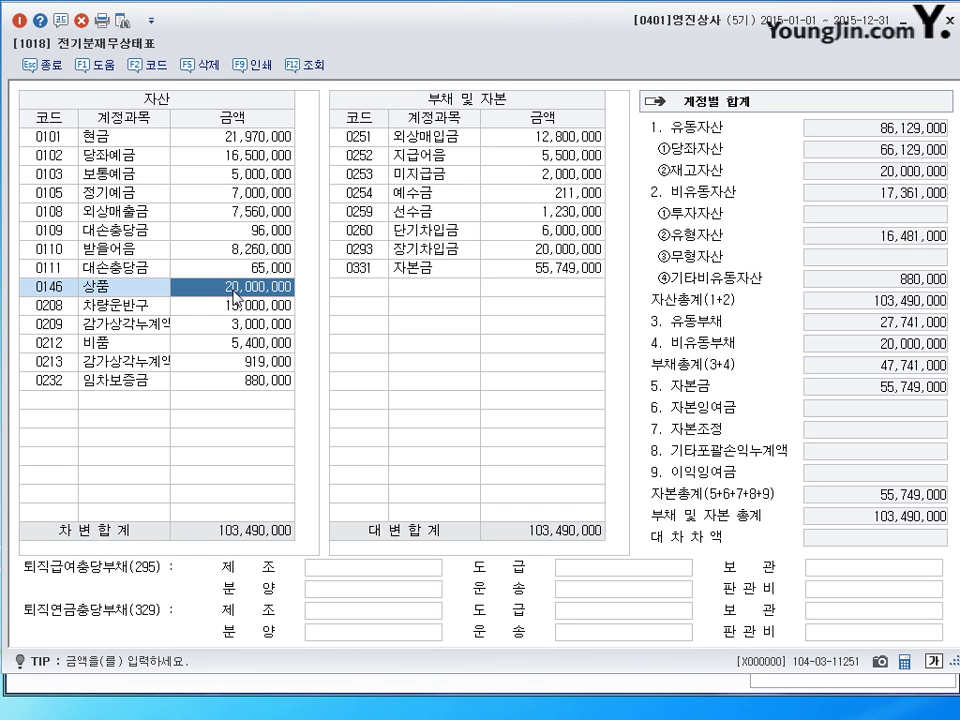
pyautogui.press('Escape')
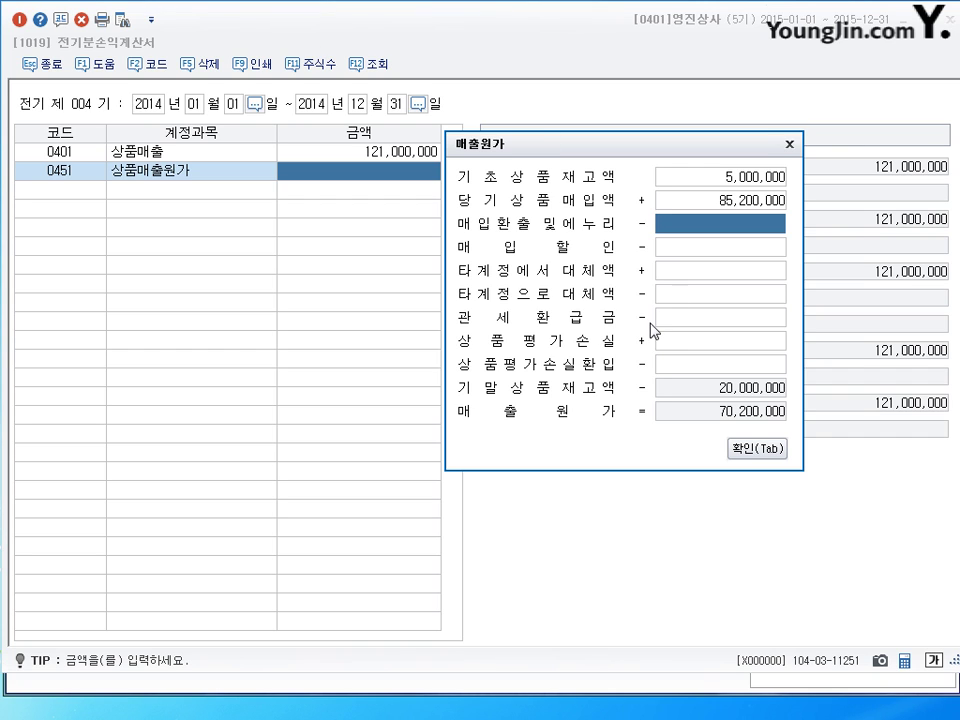
# Confirm the 매출원가 breakdown and highlight 기말상품재고액 and 급여 in the textbook's income statement
pyautogui.click(752, 450)
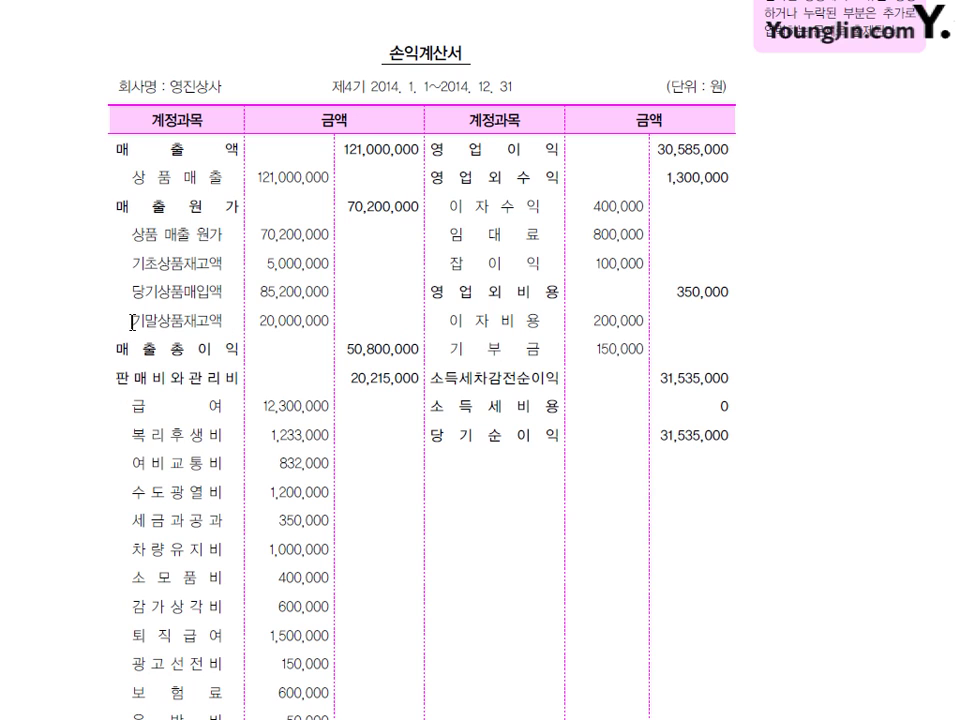
pyautogui.moveTo(125, 321); pyautogui.dragTo(310, 321)
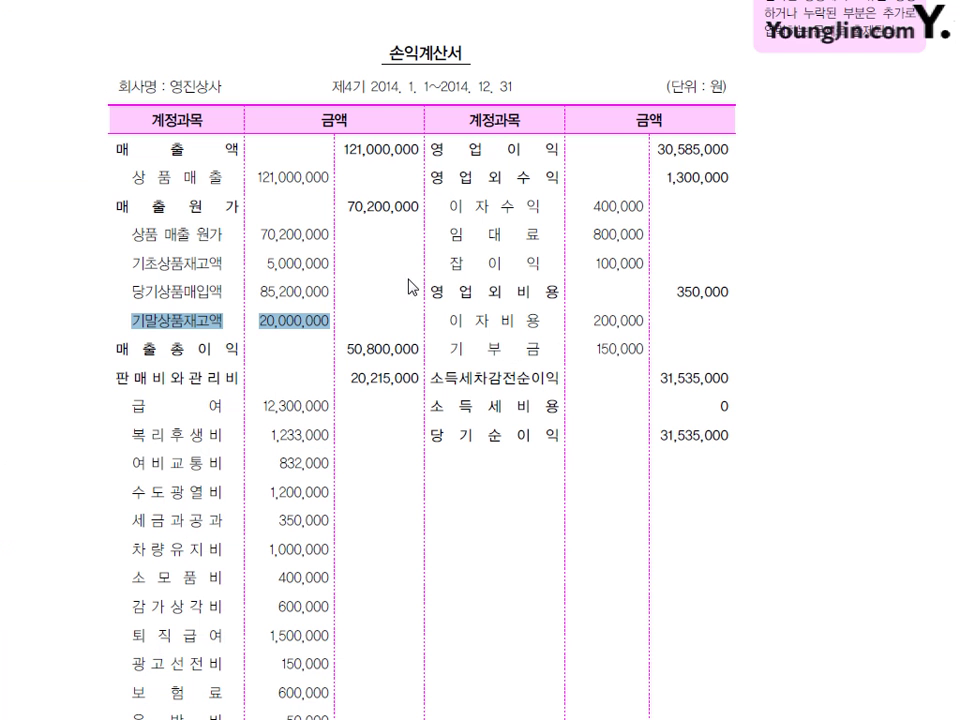
pyautogui.click(350, 362)
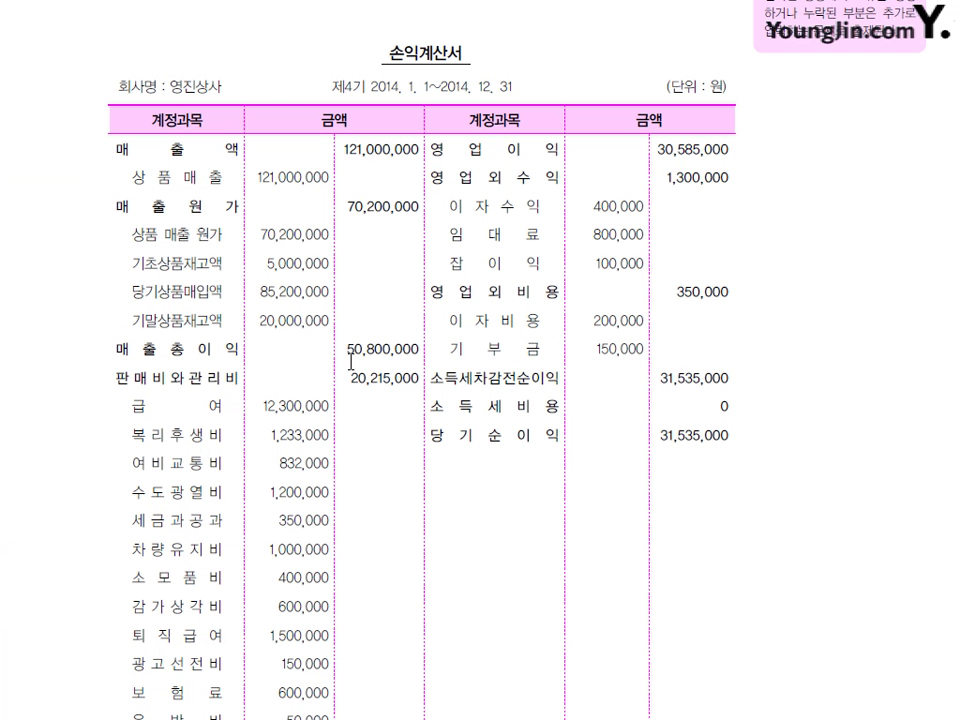
pyautogui.moveTo(130, 406); pyautogui.dragTo(234, 403)
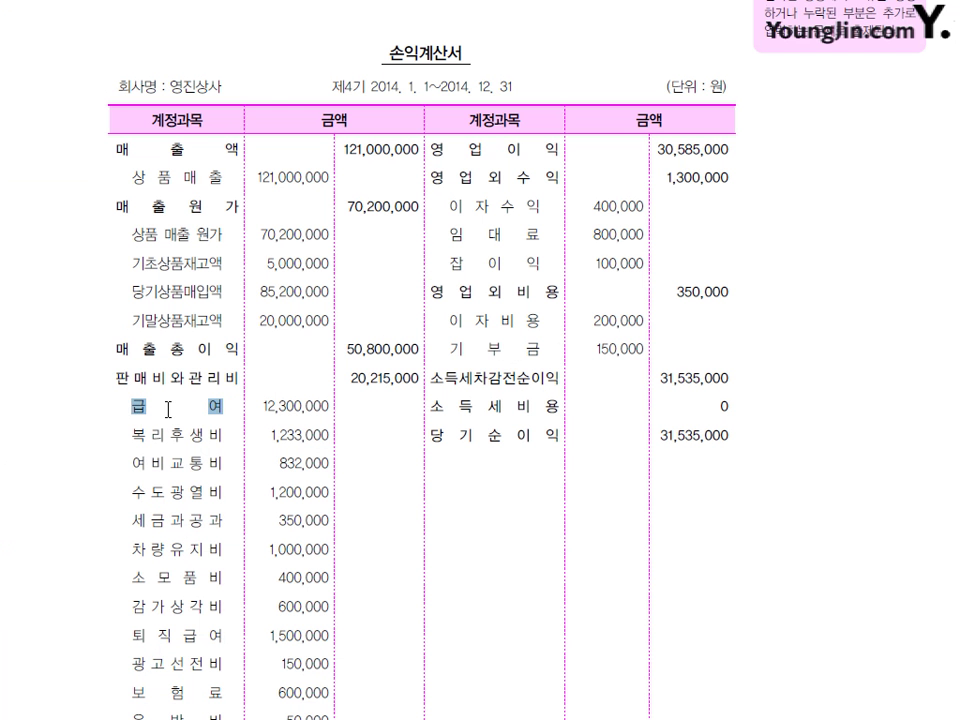
# Return to 전기분손익계산서 in KcLep and add account 급여 (0801) with the amount 12,300,000 below 상품매출원가
pyautogui.click(149, 435)
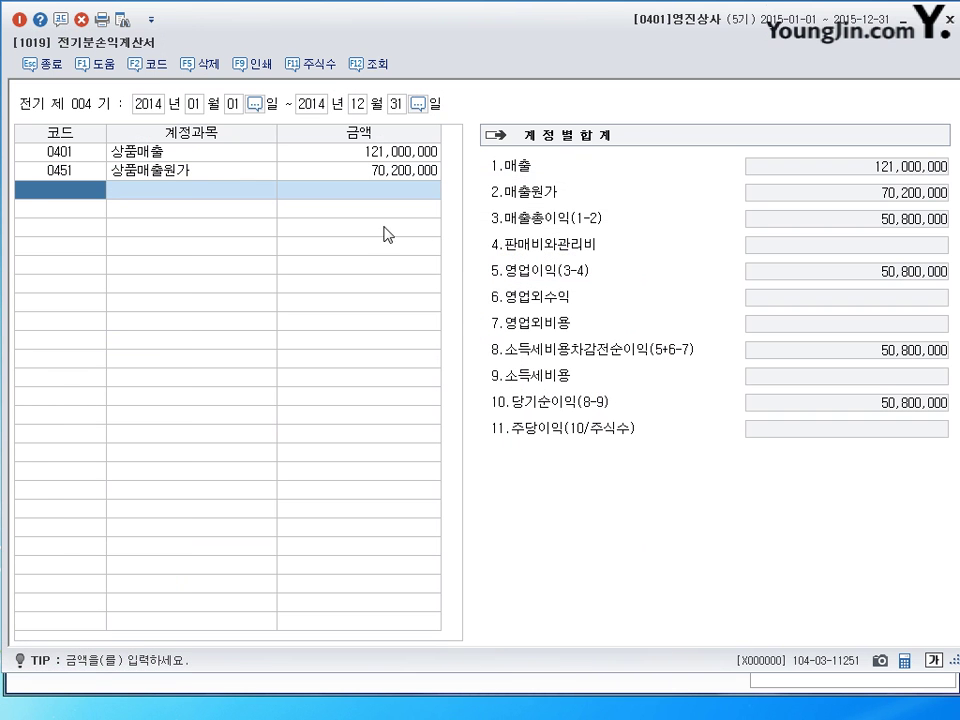
pyautogui.write('ㄱㅂ')
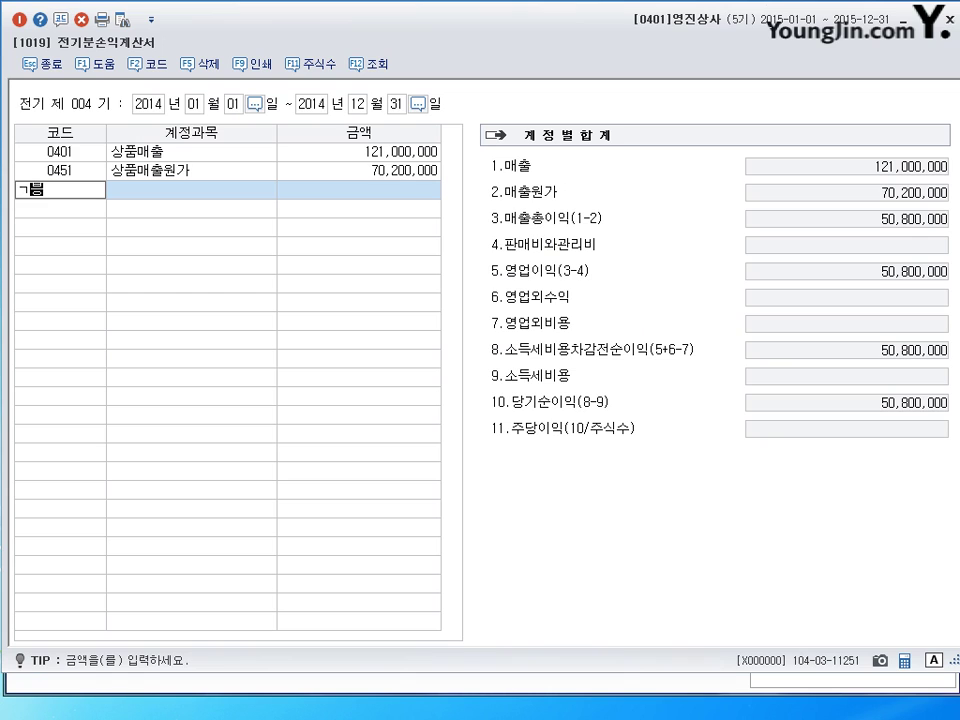
pyautogui.press('BackSpace')
pyautogui.press('BackSpace')
pyautogui.press('Hangul')
pyautogui.write('급여')
pyautogui.press('Return')
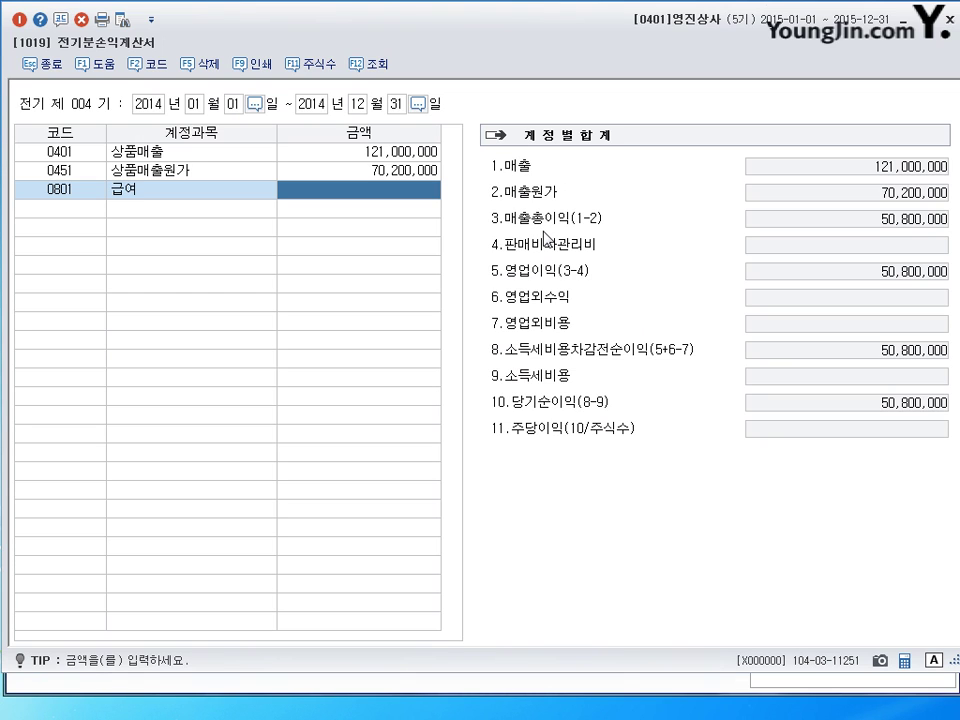
pyautogui.write('12300000')
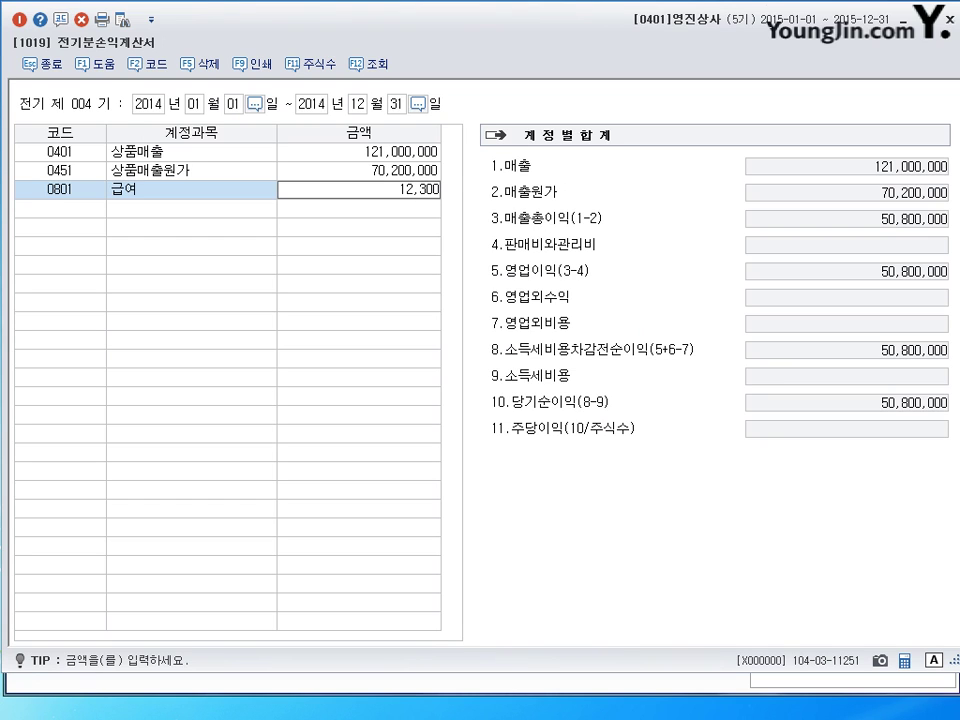
pyautogui.press('Return')
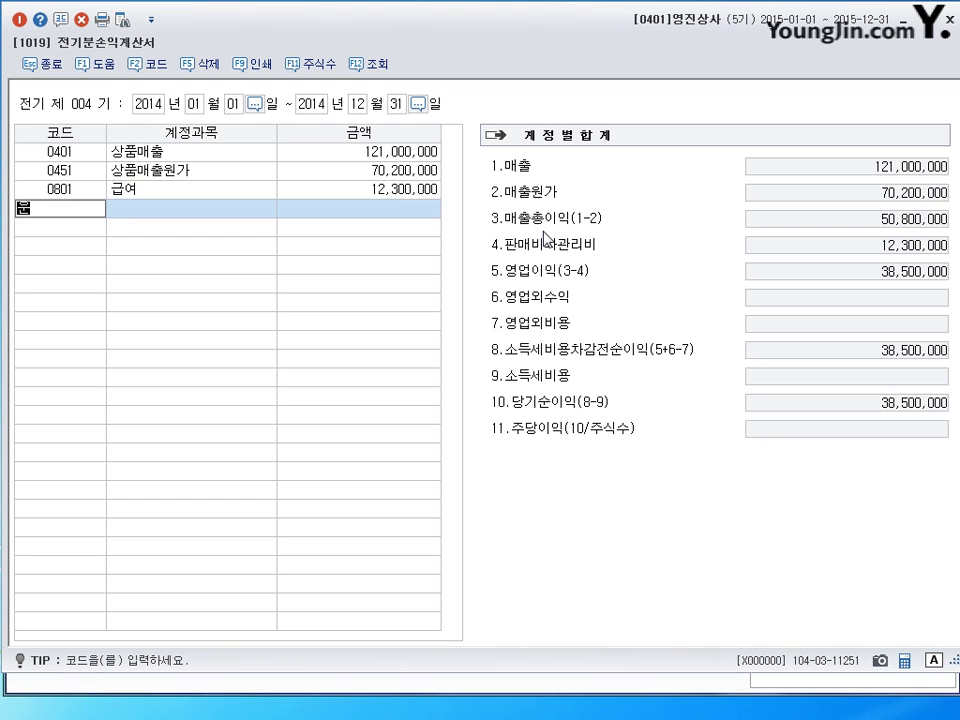
# Find account 복리후생비 (0811) with the search word 복리 and enter its amount as 1,233,000
pyautogui.write('복리')
pyautogui.press('Return')
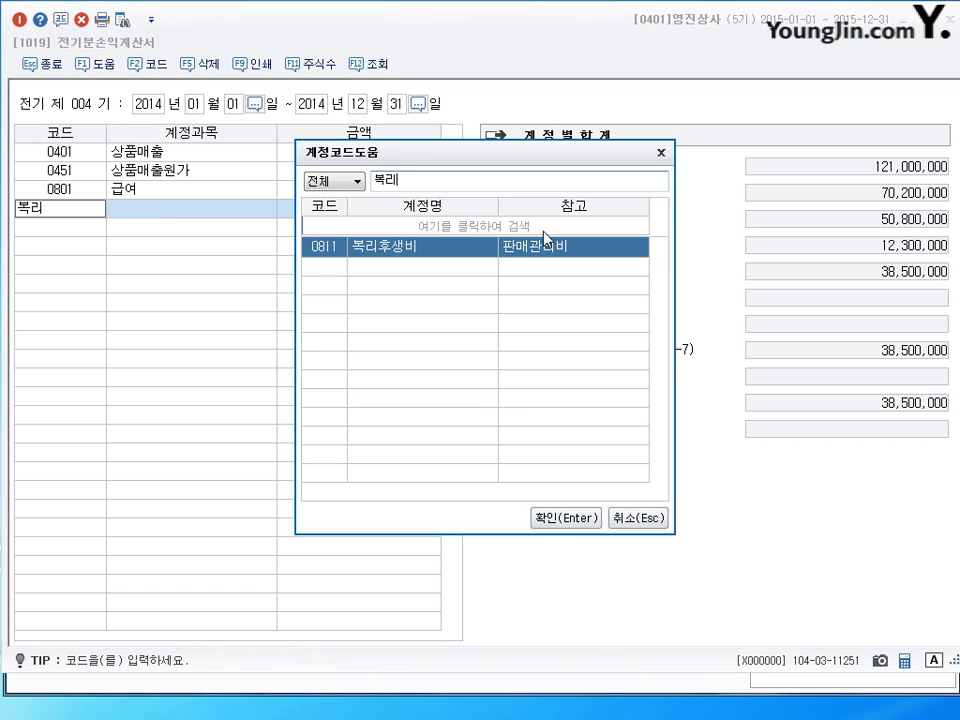
pyautogui.press('Return')
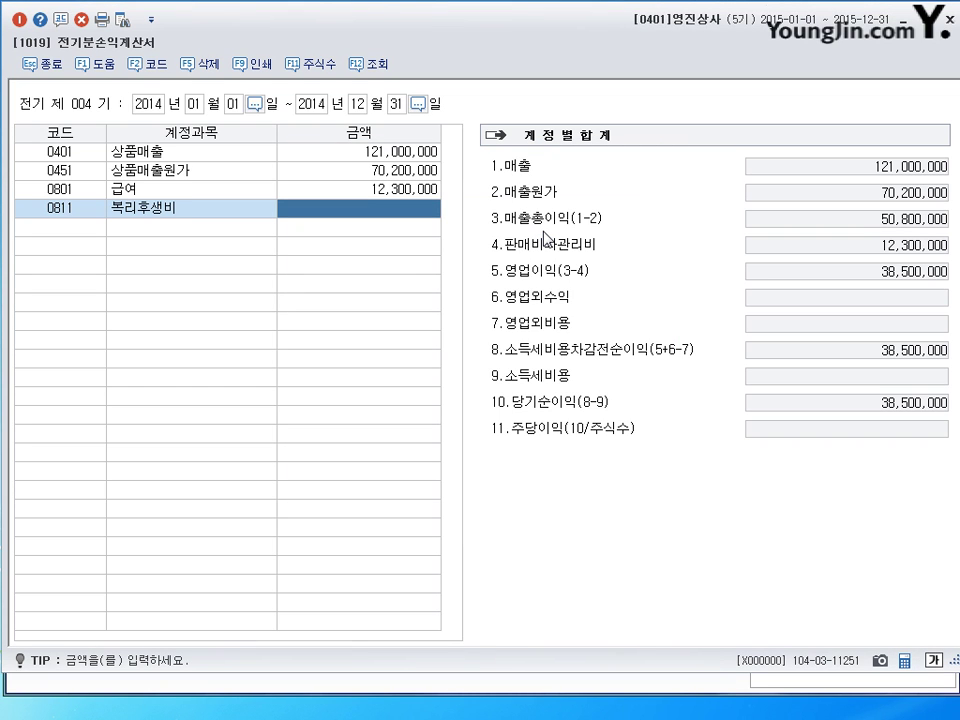
pyautogui.write('1,233')
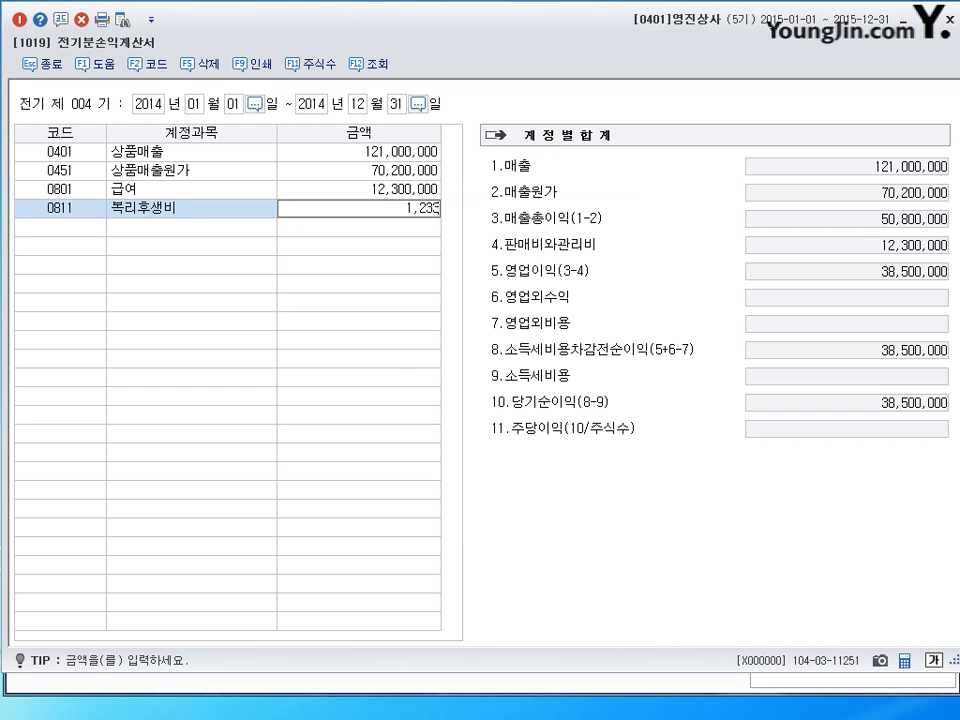
pyautogui.write(',000')
pyautogui.press('Return')
# Find account 여비교통비 (0812) with the search word 여비 and enter its amount as 832,000
pyautogui.write('여비')
pyautogui.press('Return')
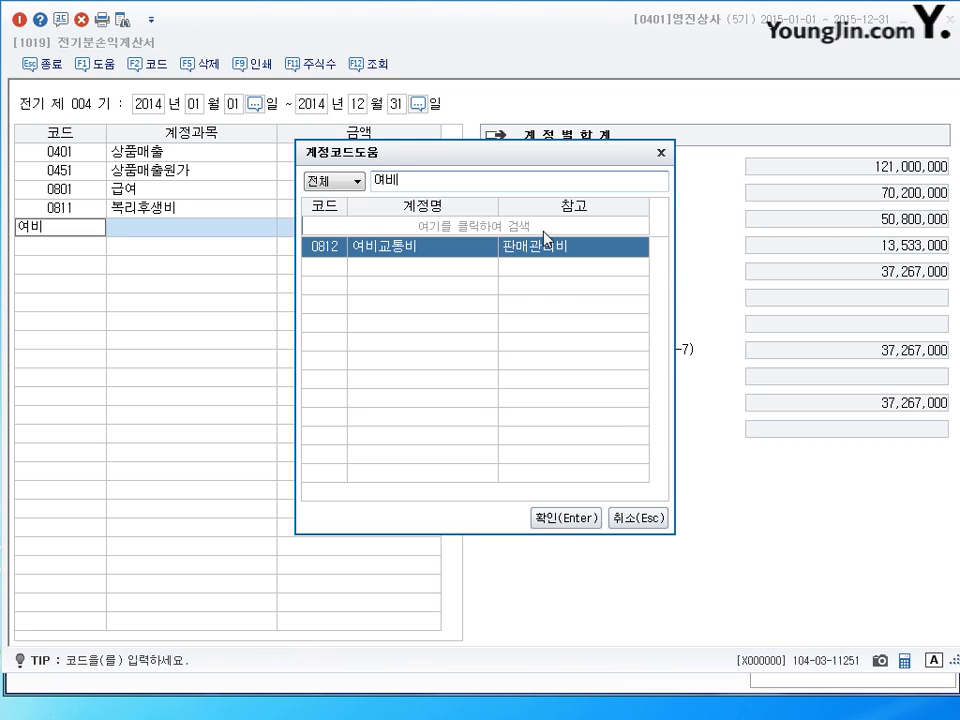
pyautogui.press('Return')
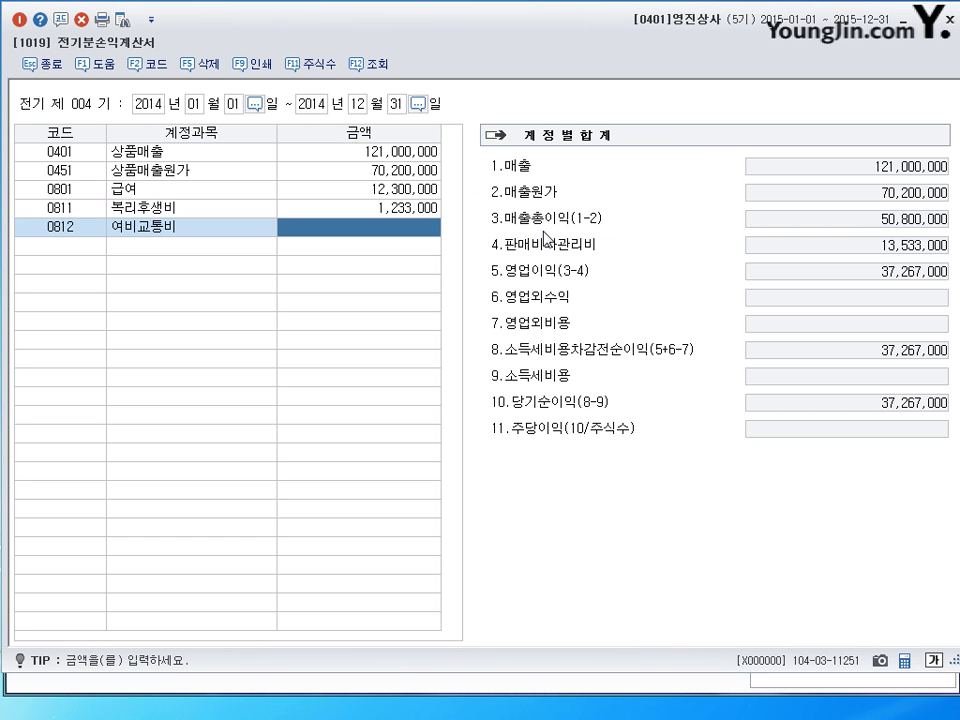
pyautogui.write('8320000')
pyautogui.press('Return')
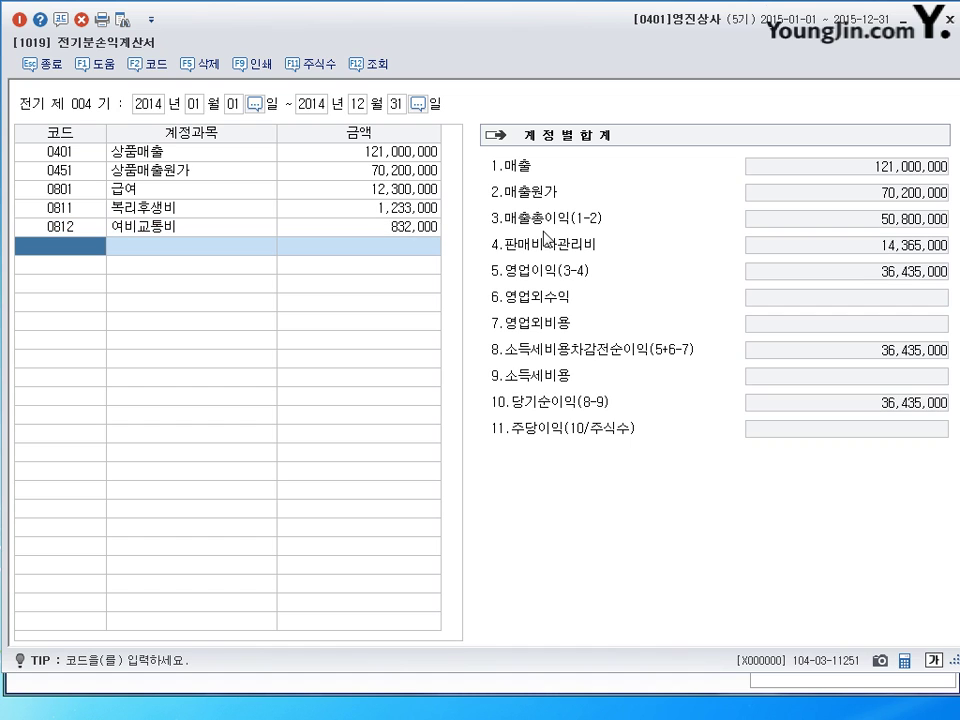
# Find account 수도광열비 (0815) with the search word 수도 and enter its amount as 1,200,000
pyautogui.write('수도')
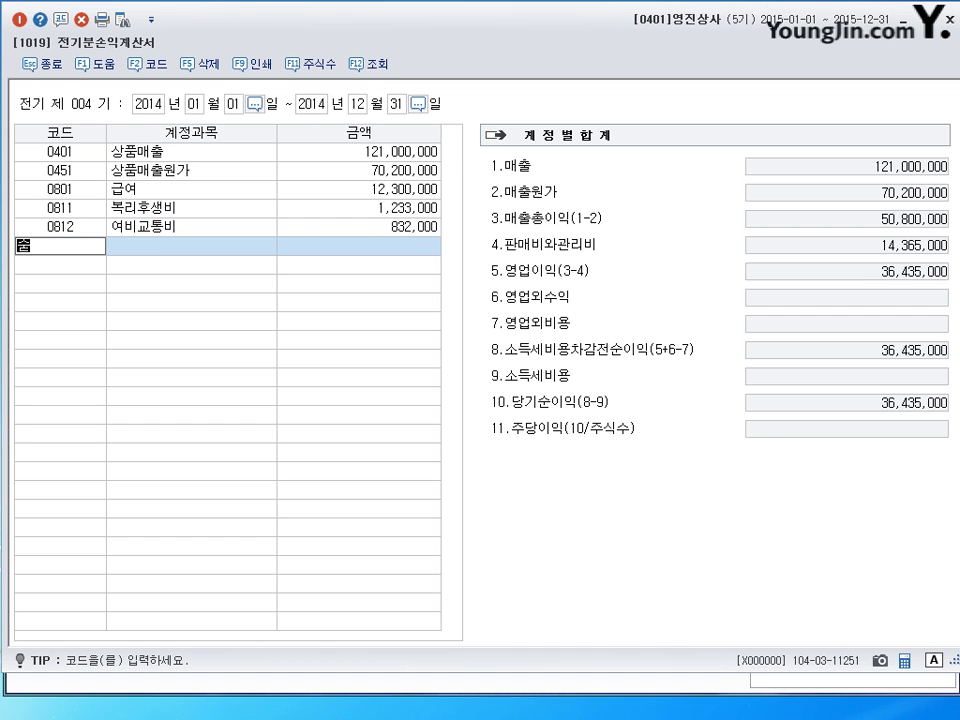
pyautogui.press('Return')
pyautogui.press('Return')
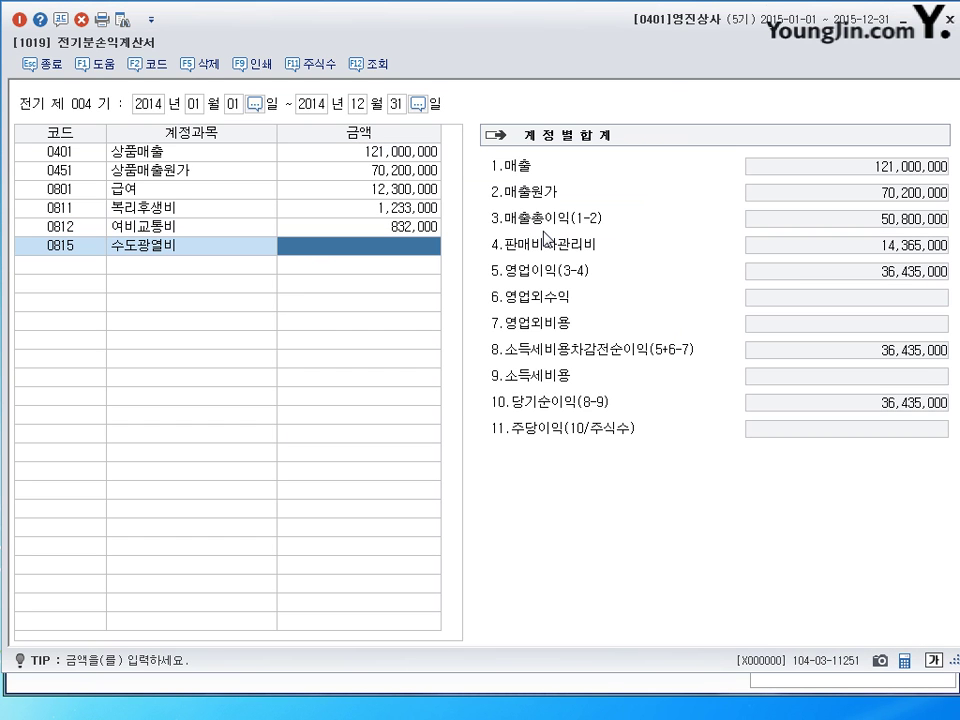
pyautogui.write('1200000')
pyautogui.press('Return')
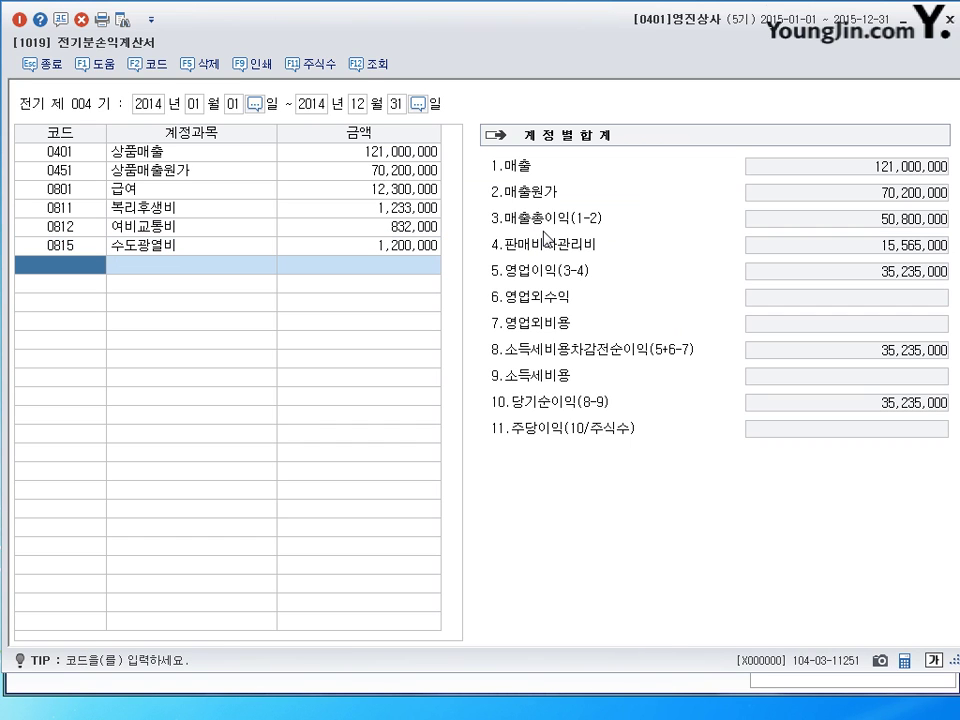
# Find account 세금과공과 (0817) with the search word 세금 and enter its amount as 350,000
pyautogui.write('세금')
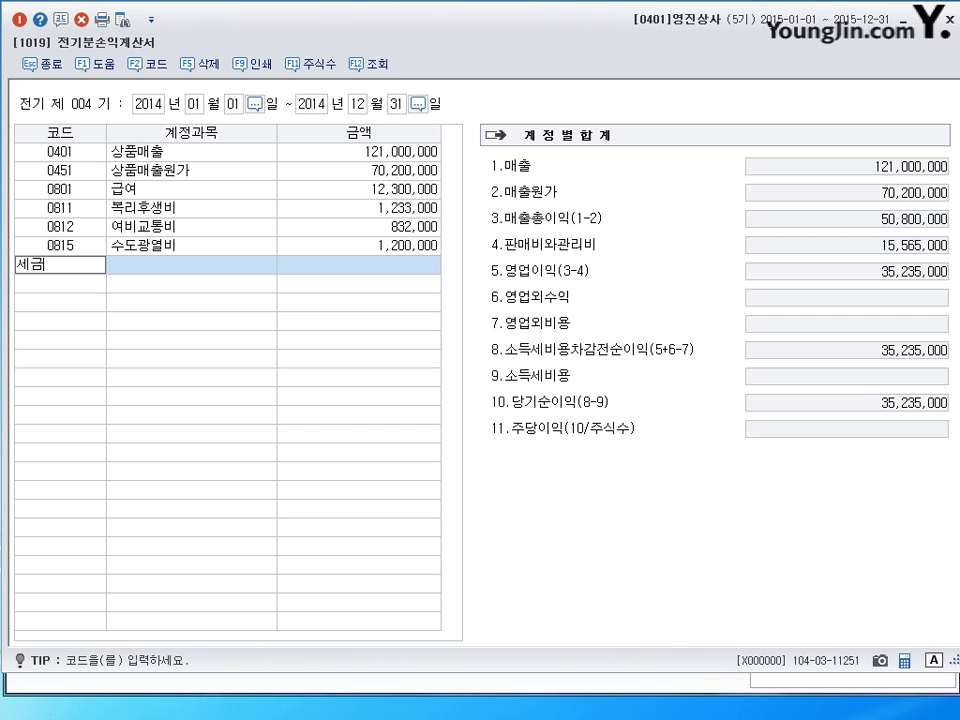
pyautogui.press('Return')
pyautogui.press('Return')
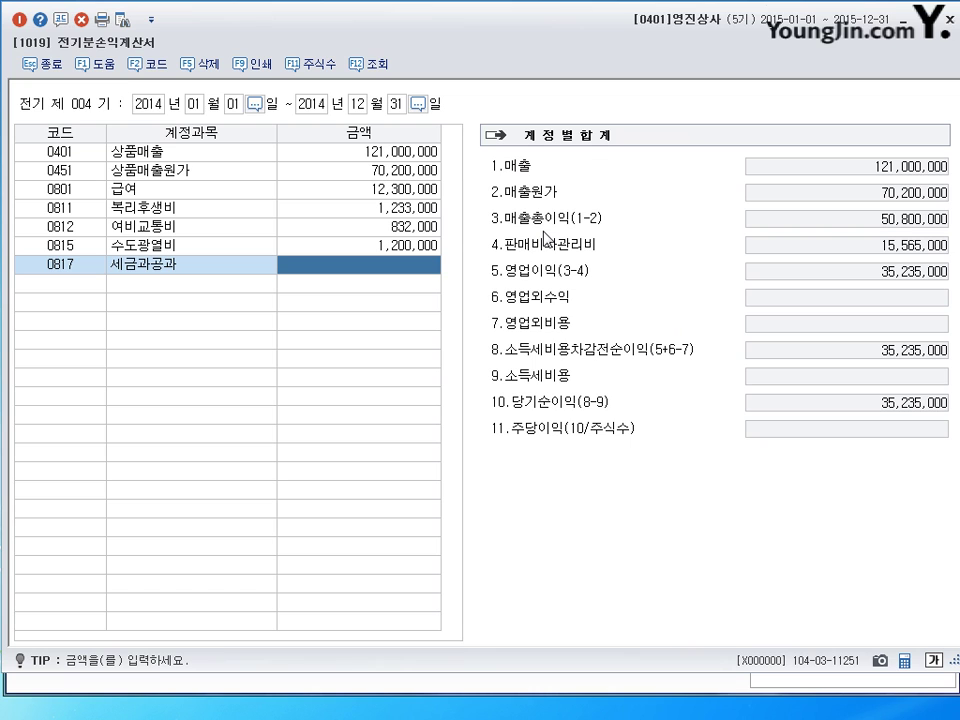
pyautogui.write('3500000')
pyautogui.press('Return')
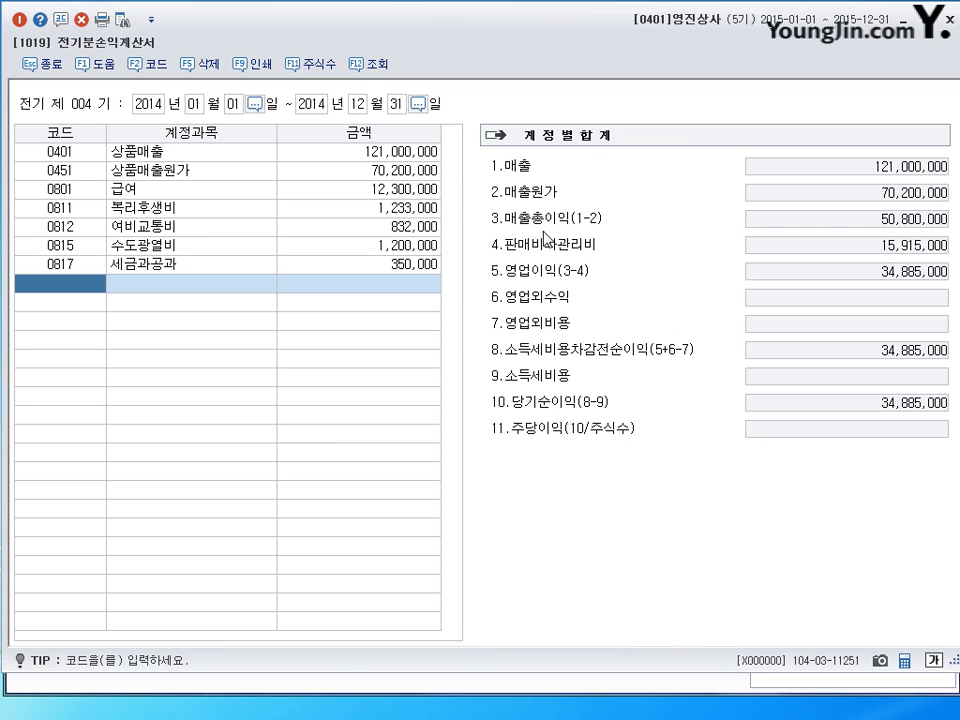
# Find account 차량유지비 (0822) with the search word 차량 and enter its amount as 1,000,000
pyautogui.write('차량')
pyautogui.press('Return')
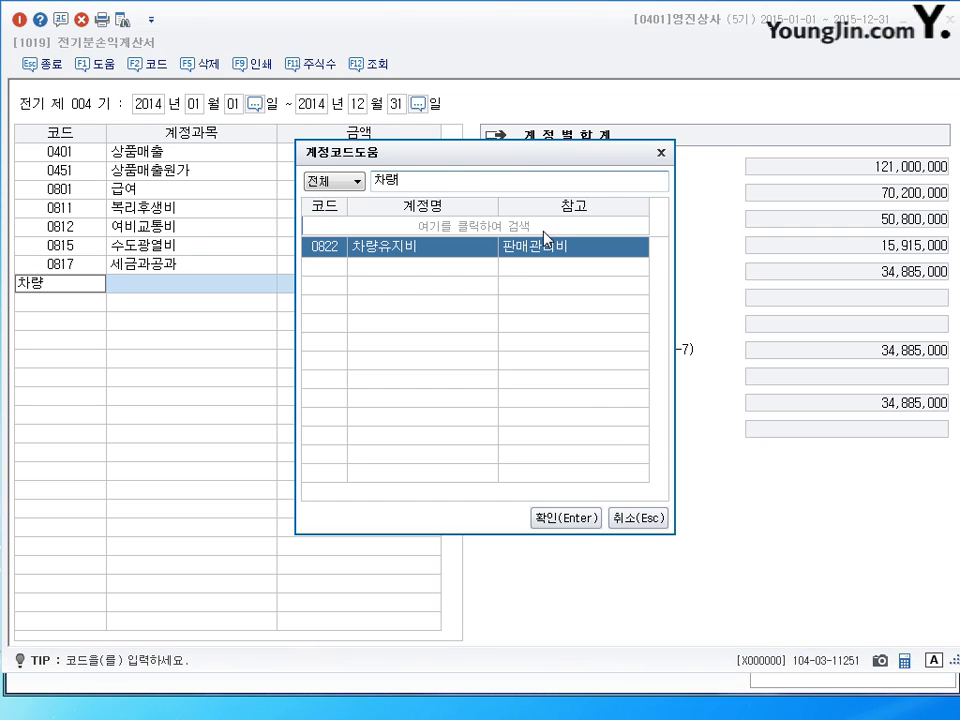
pyautogui.press('Return')
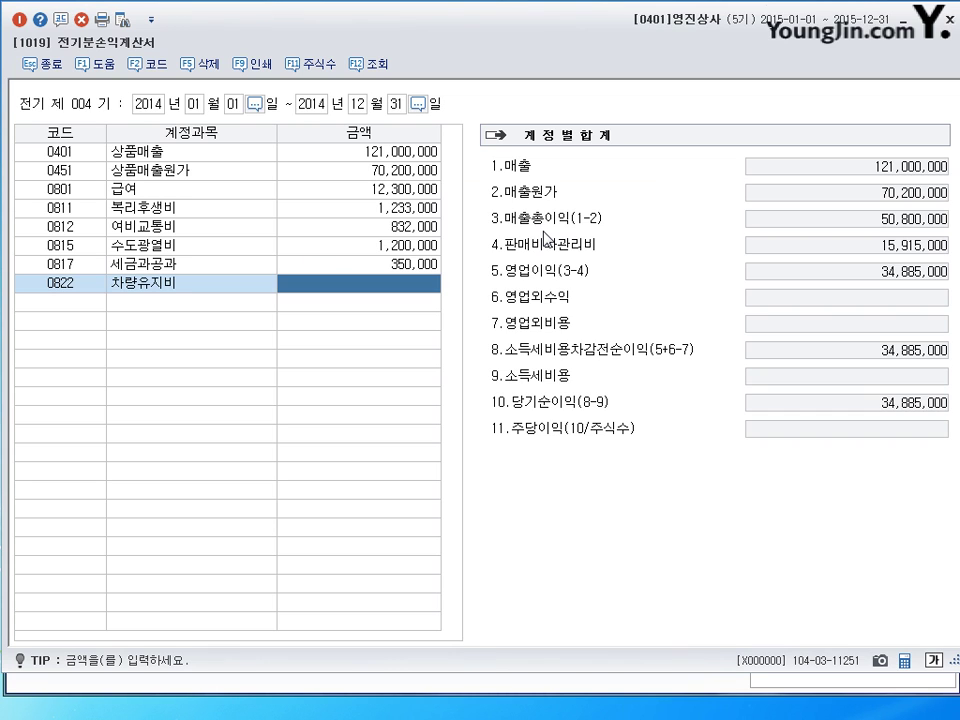
pyautogui.write('1000000')
pyautogui.press('Return')
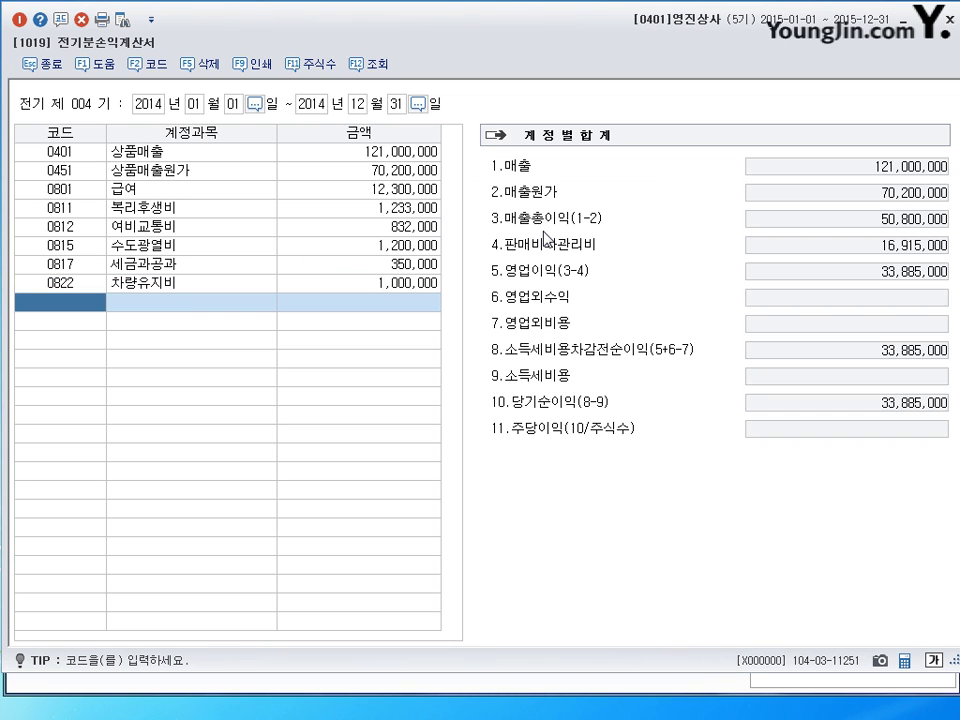
# Find account 소모품비 (0830) with the search word 소모 and enter its amount as 400,000
pyautogui.write('소모')
pyautogui.press('Return')
pyautogui.press('Return')
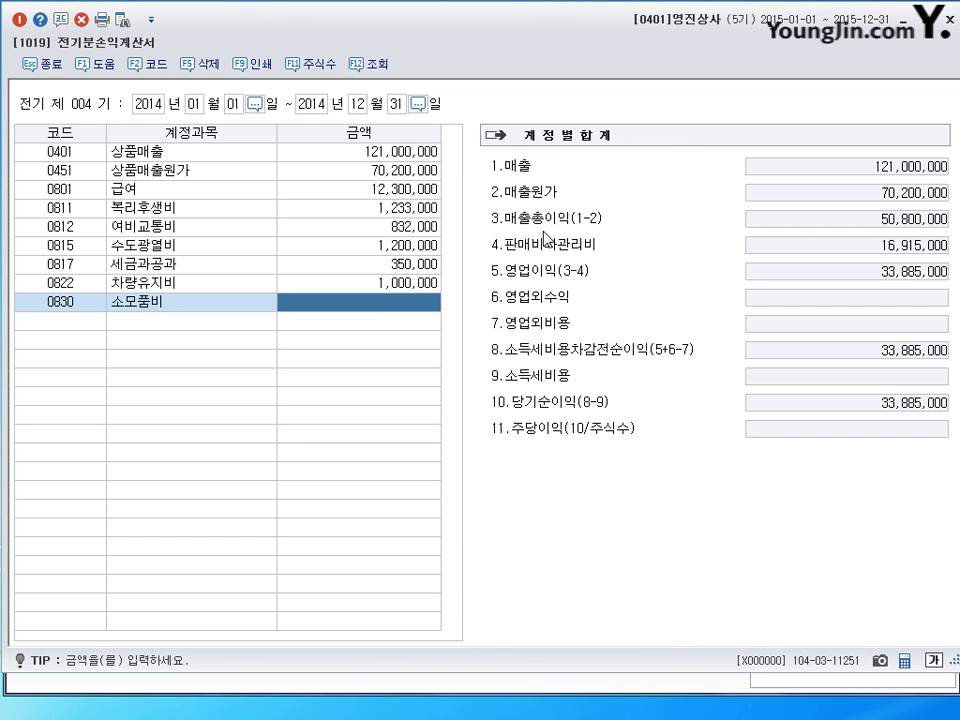
pyautogui.write('4000000')
pyautogui.press('Return')
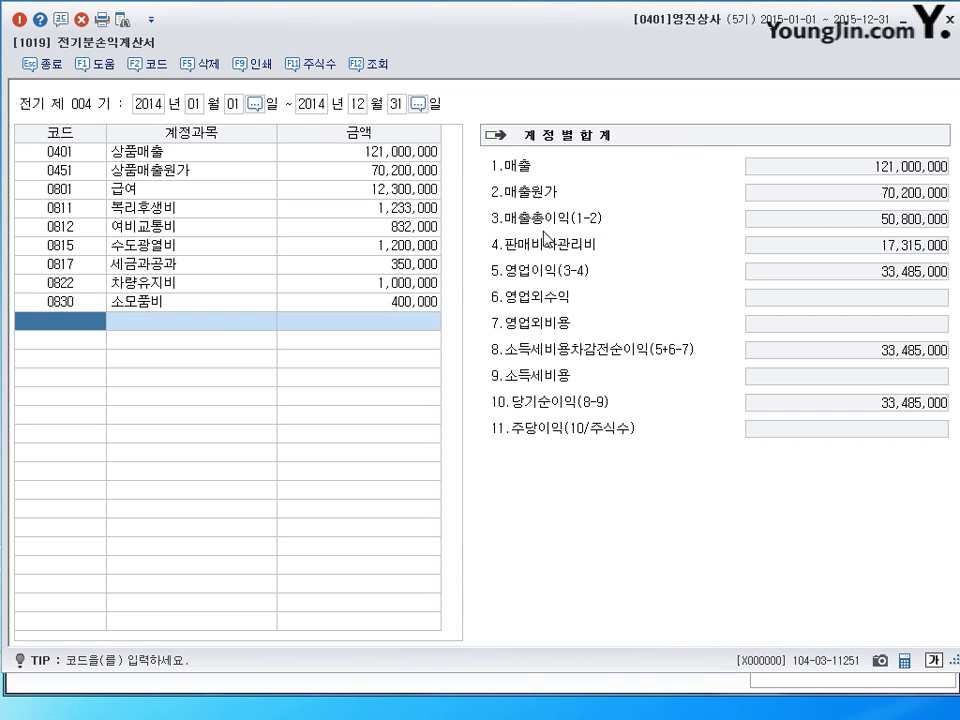
# Find account 감가상각비 (0818) with the search word 감가 and enter its amount as 600,000
pyautogui.write('감가')
pyautogui.press('Return')
pyautogui.press('Return')
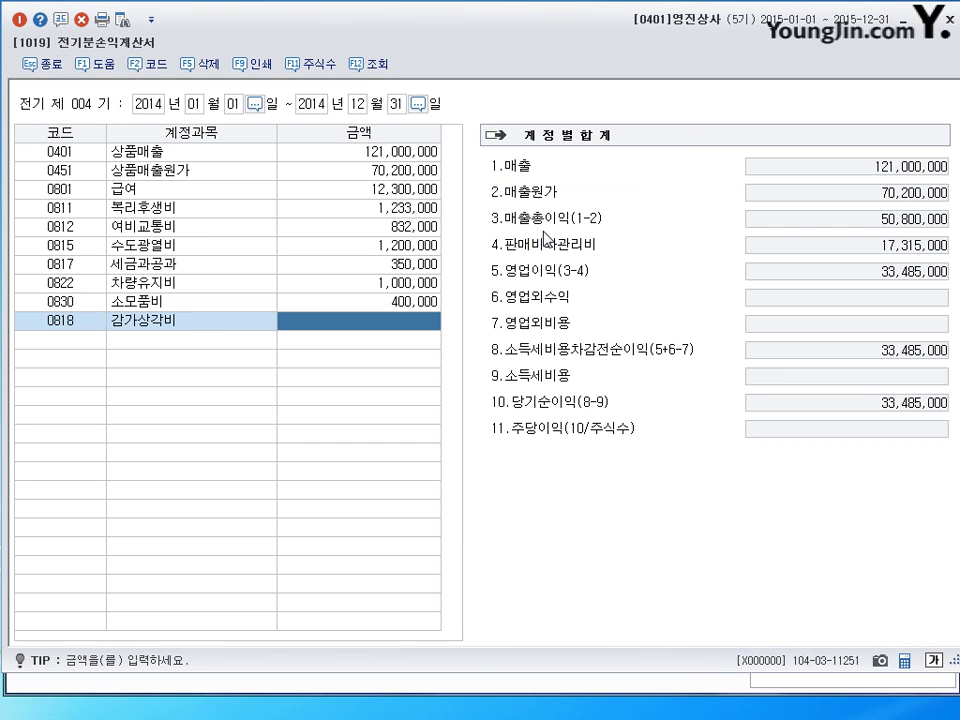
pyautogui.write('6000000')
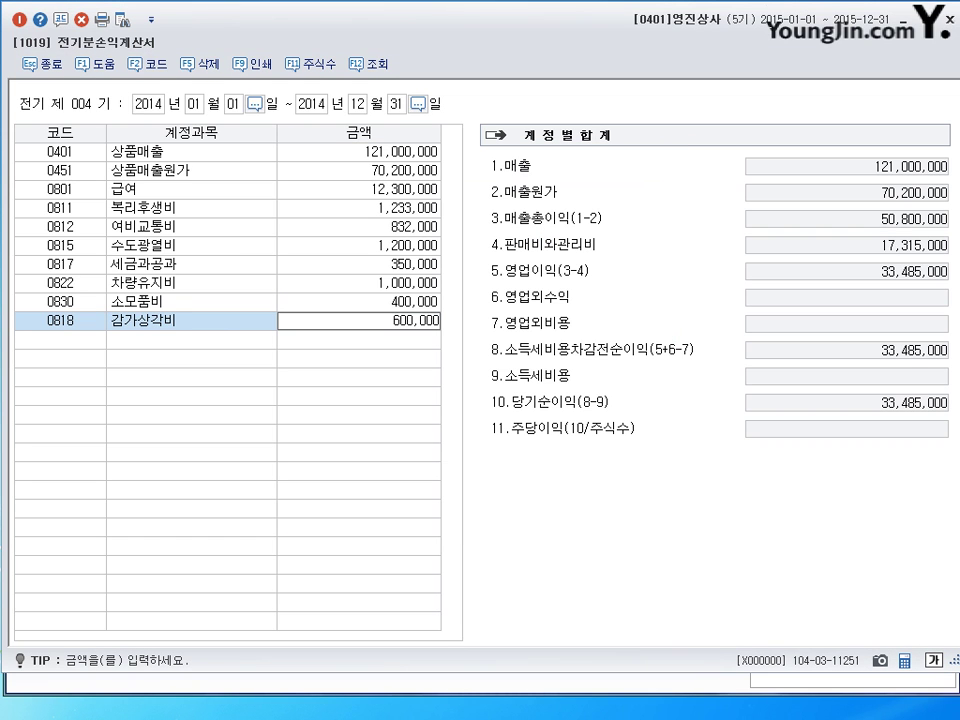
pyautogui.press('Return')
# Find account 퇴직급여 (0806) with the search word 퇴직 and enter its amount as 1,500,000
pyautogui.write('퇴ㅈ')
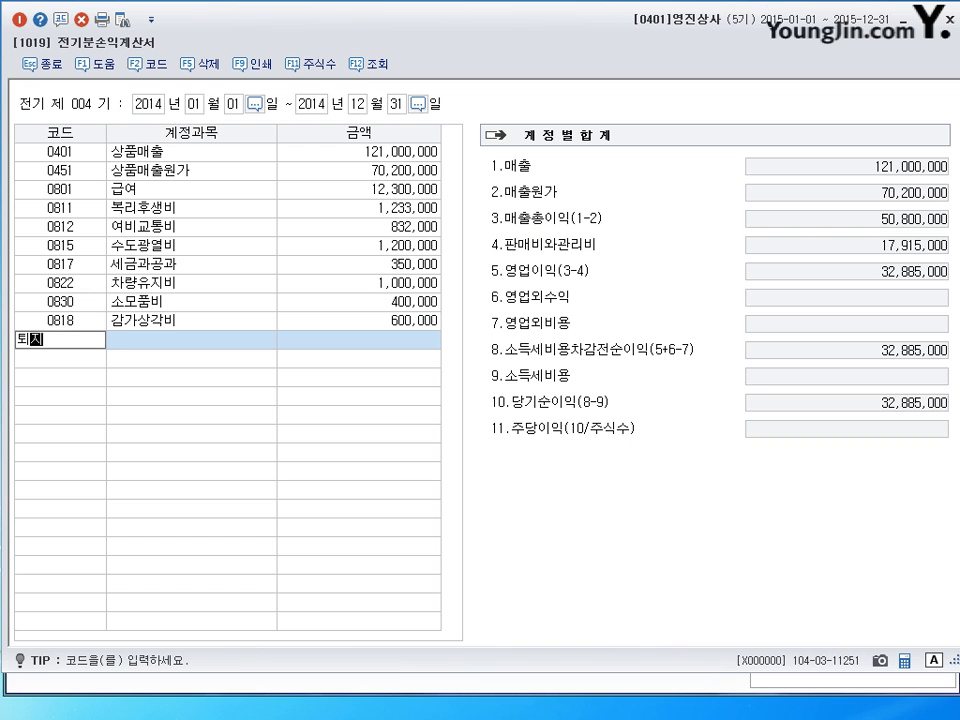
pyautogui.write('ㅣ')
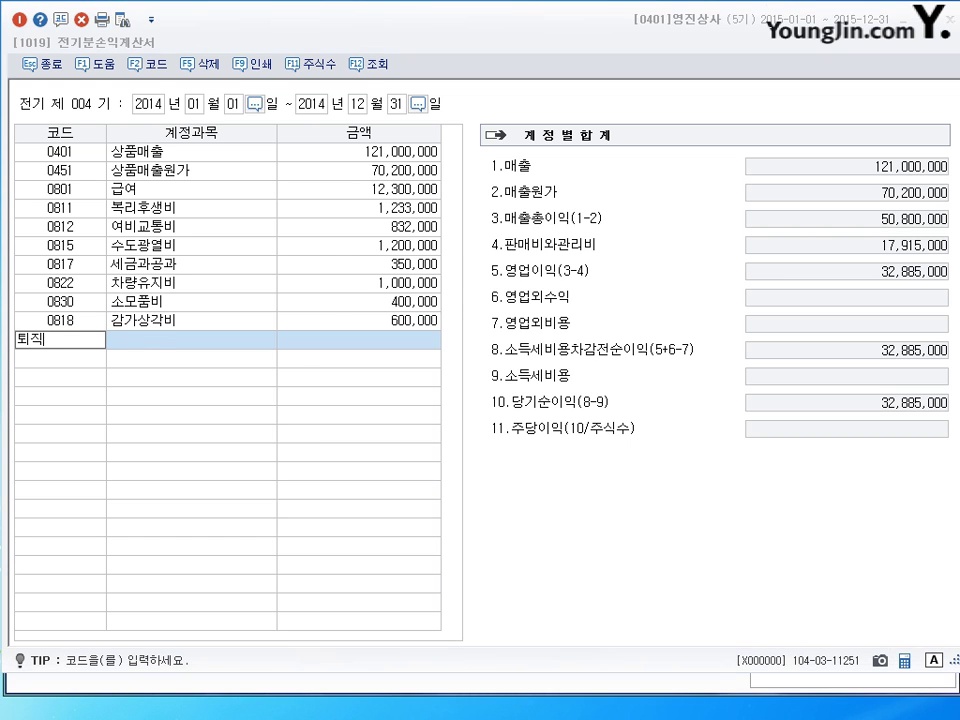
pyautogui.press('Return')
pyautogui.press('Return')
pyautogui.press('Left')
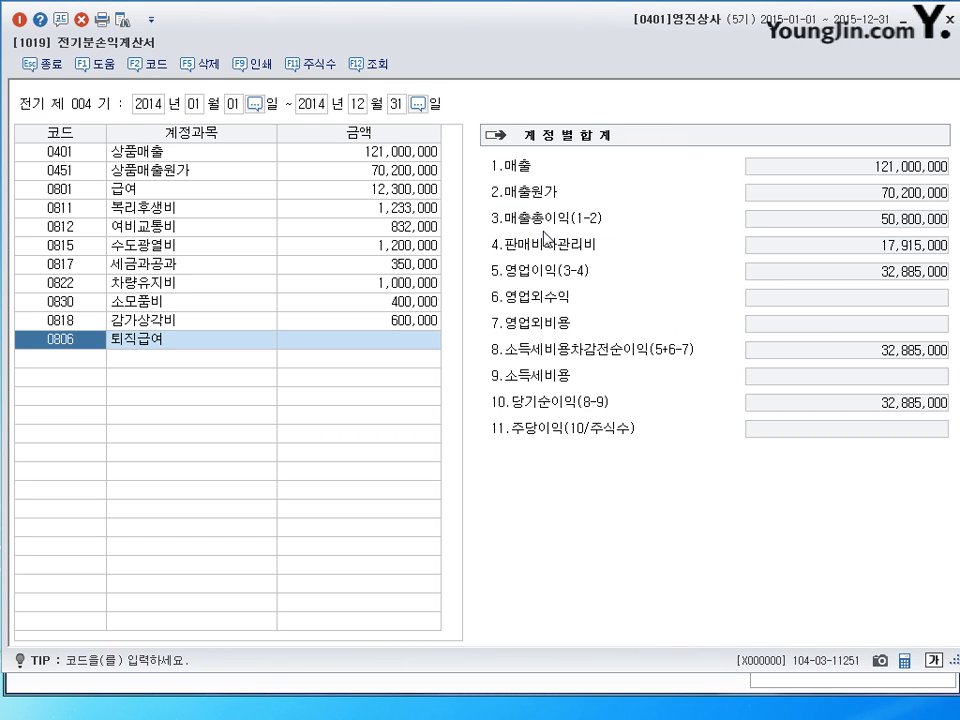
pyautogui.press('Right')
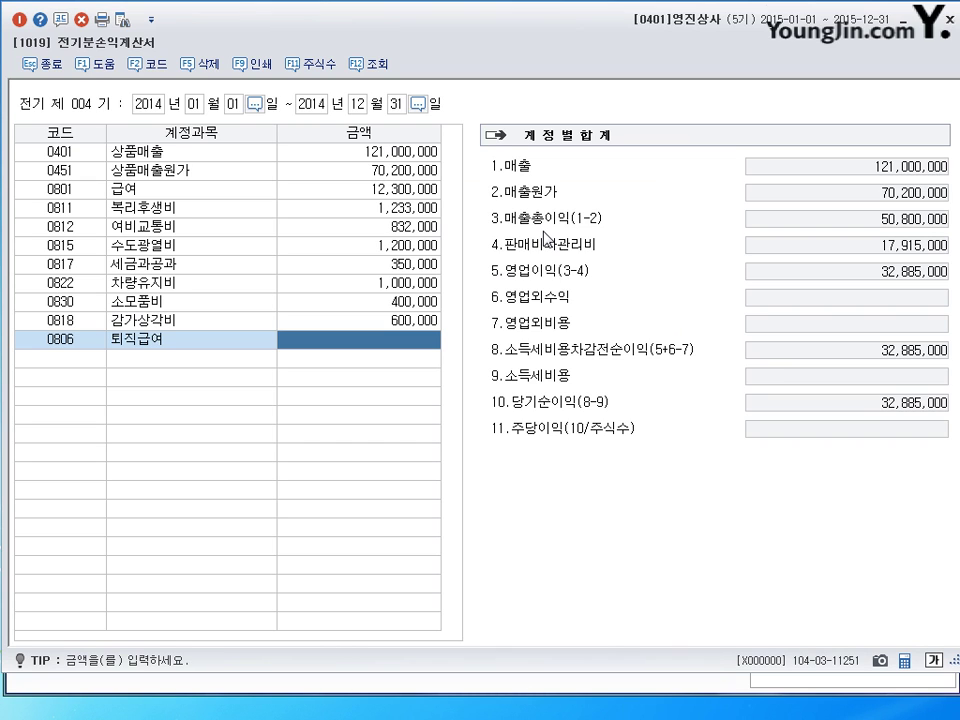
pyautogui.write('1500000')
pyautogui.press('Return')
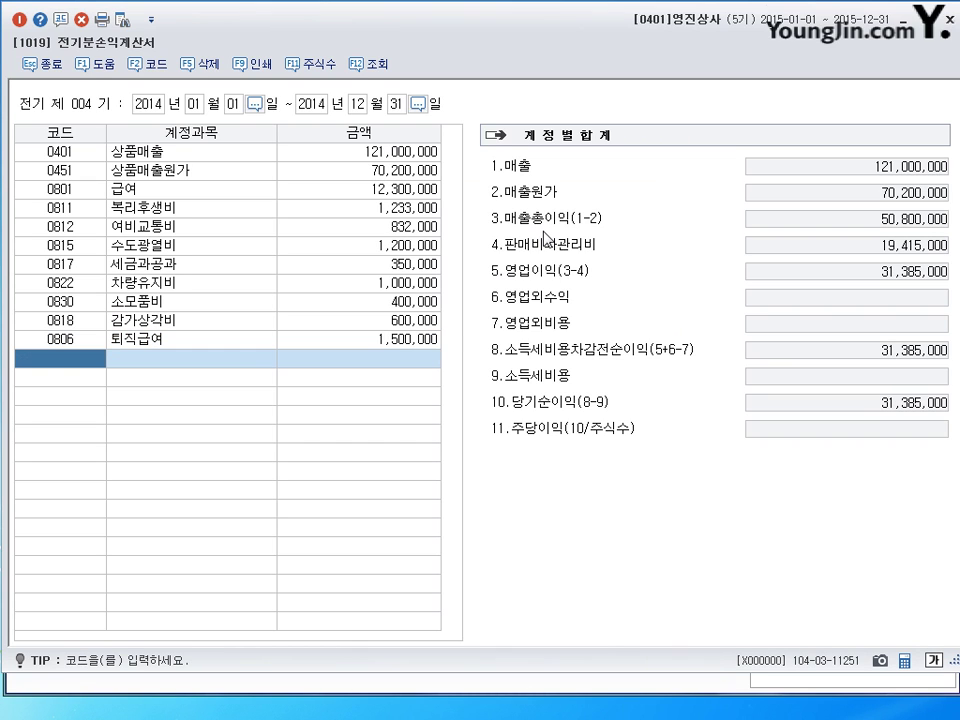
# Find account 광고선전비 (0833) with the search word 광고 and enter its amount as 150,000
pyautogui.write('광고')
pyautogui.press('Return')
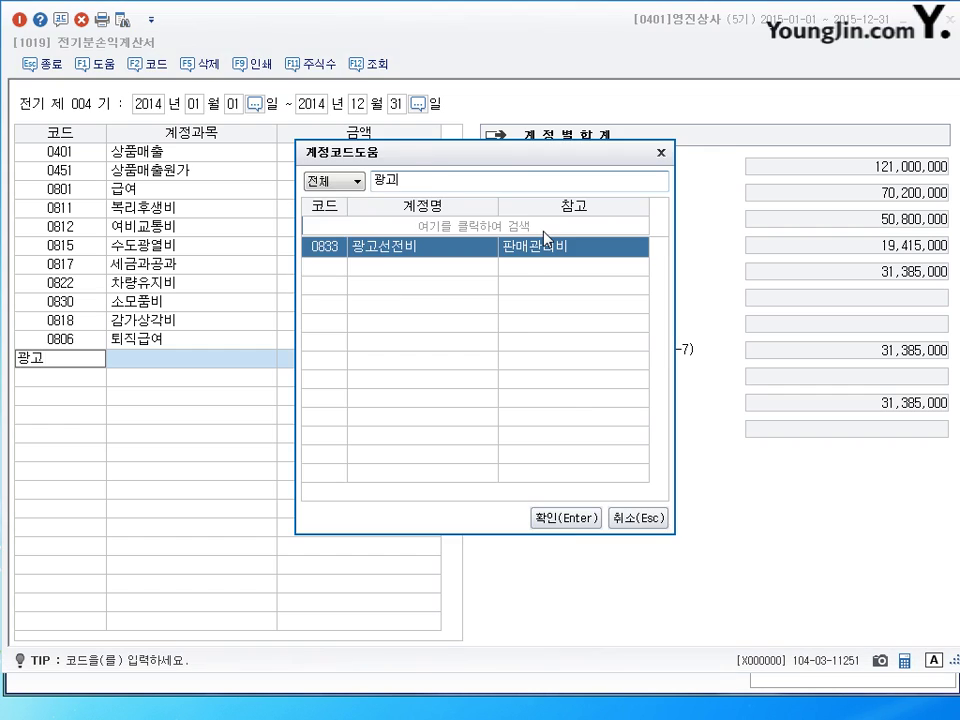
pyautogui.press('Return')
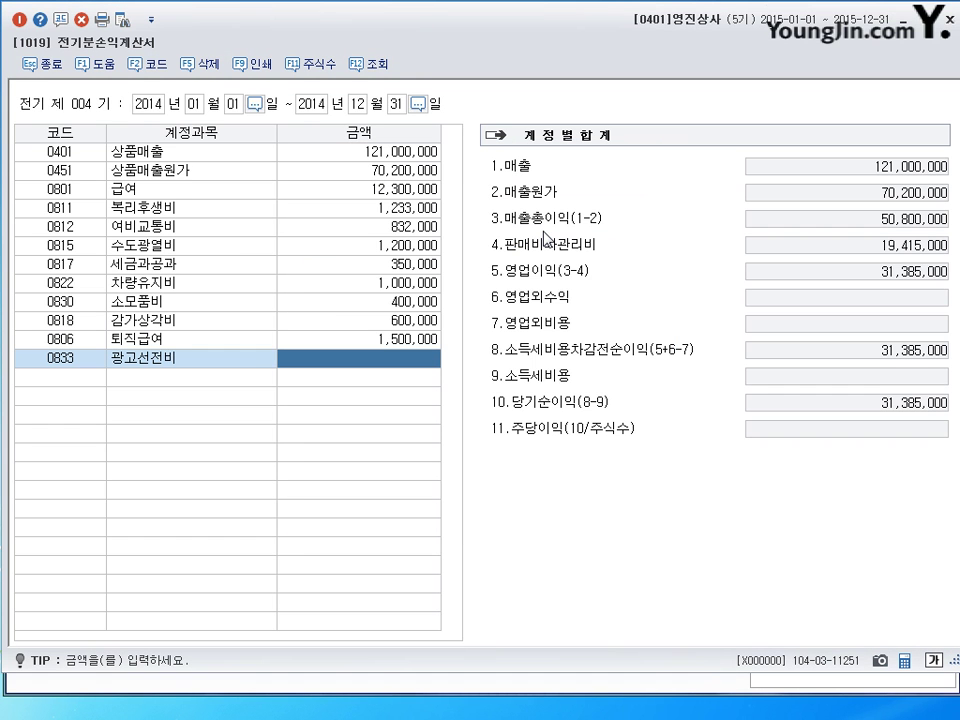
pyautogui.write('1500000')
pyautogui.press('Return')
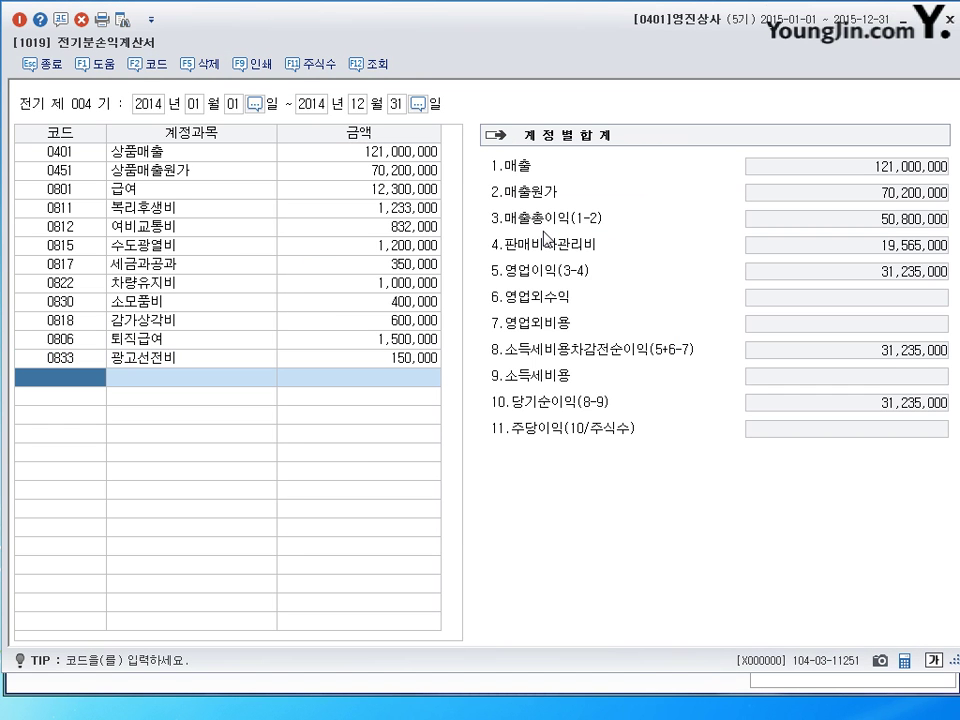
# Find account 보험료 (0821) with the search word 보험료 and enter its amount as 600,000
pyautogui.write('보험')
pyautogui.press('Return')
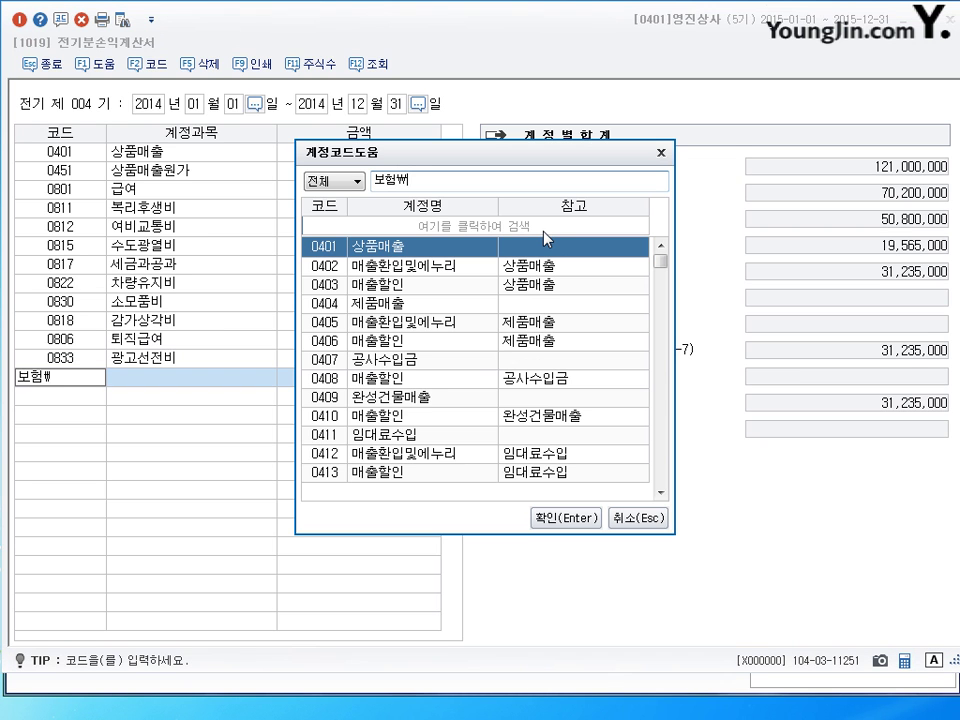
pyautogui.write('료')
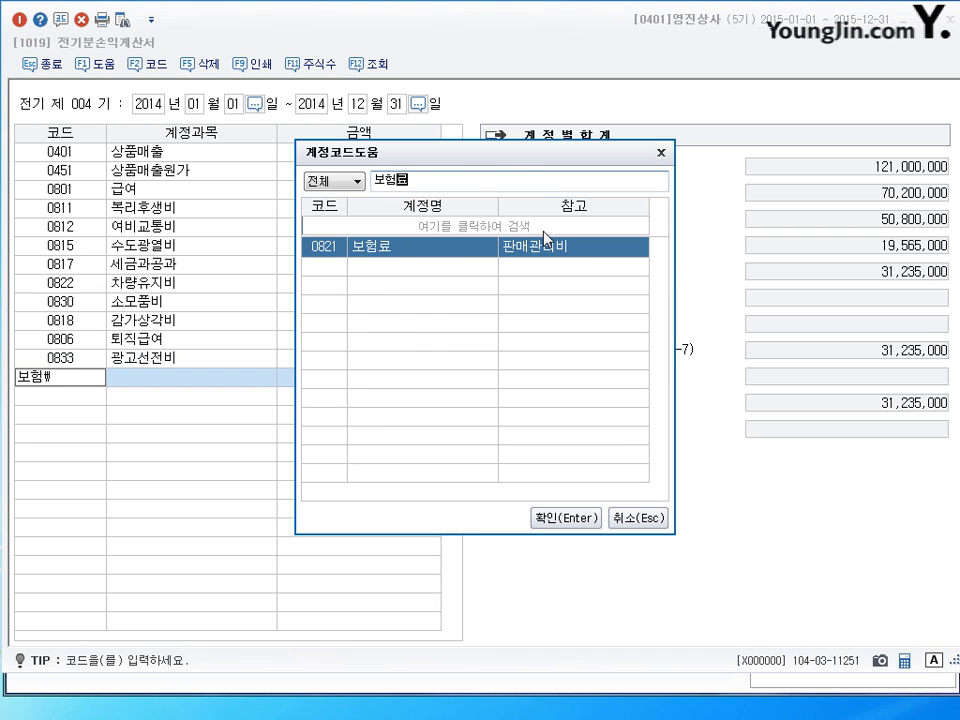
pyautogui.press('Return')
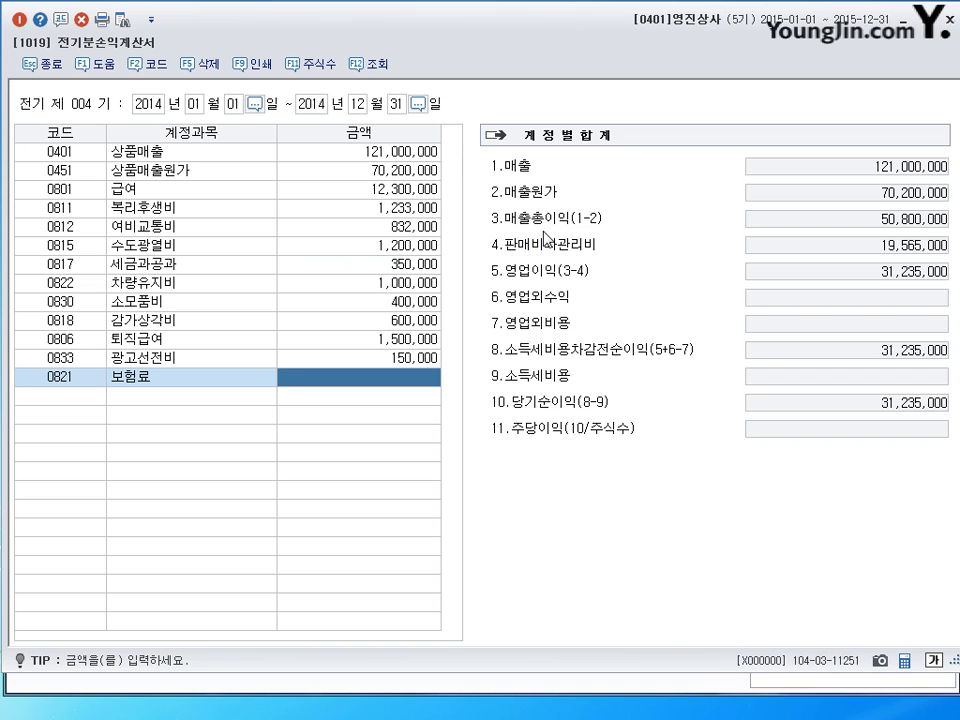
pyautogui.write('6000000')
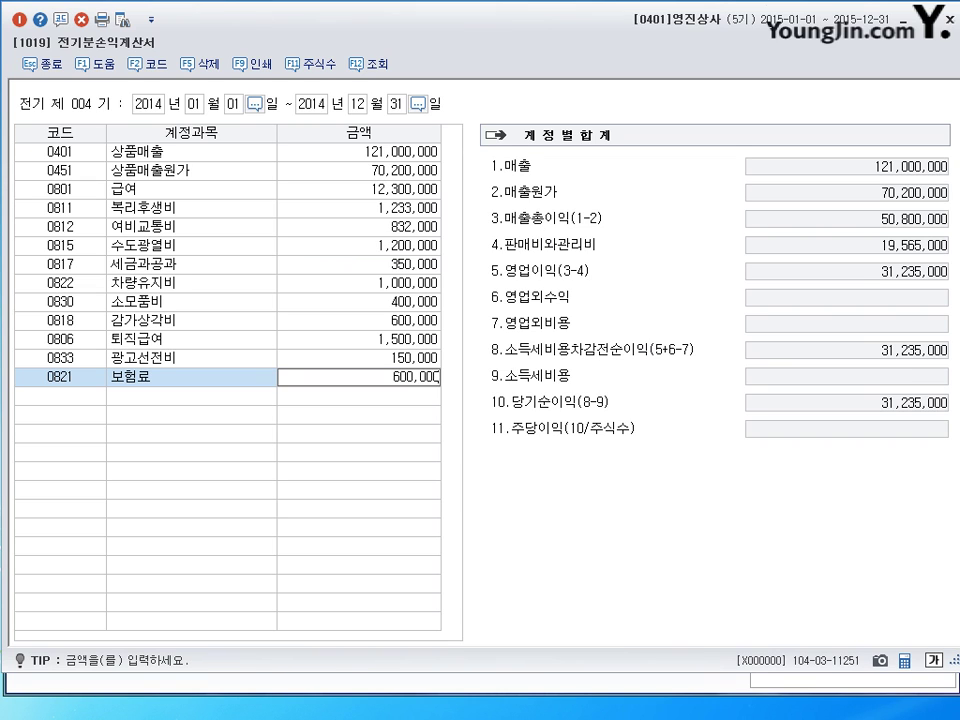
pyautogui.press('Return')
# Find account 운반비 (0824) with the search word 운반 and enter its amount as 50,000
pyautogui.write('운반')
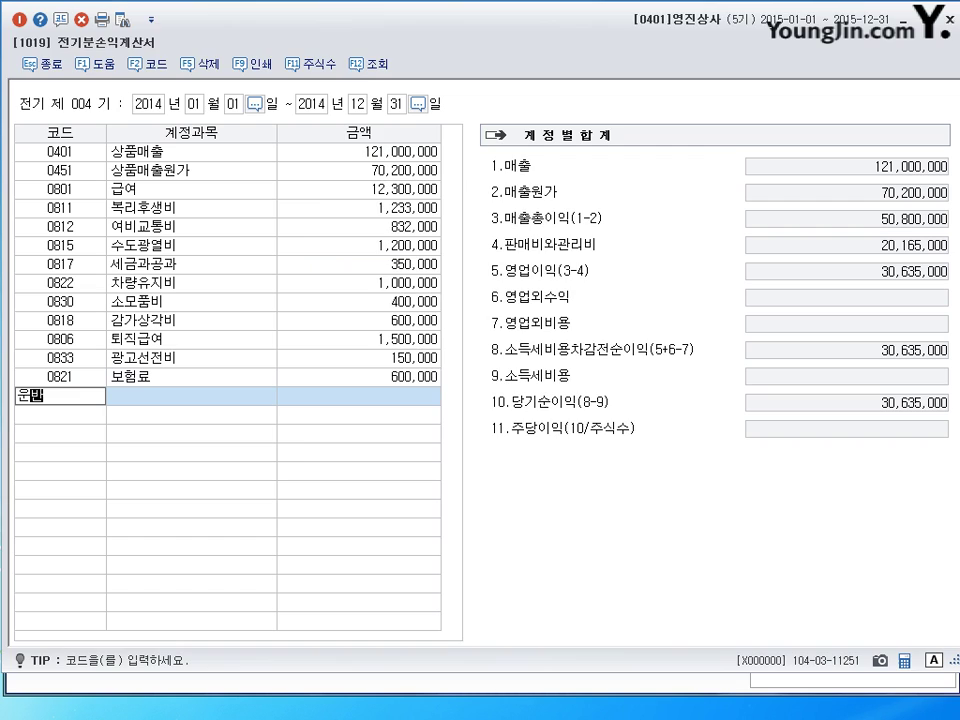
pyautogui.press('Return')
pyautogui.press('Return')
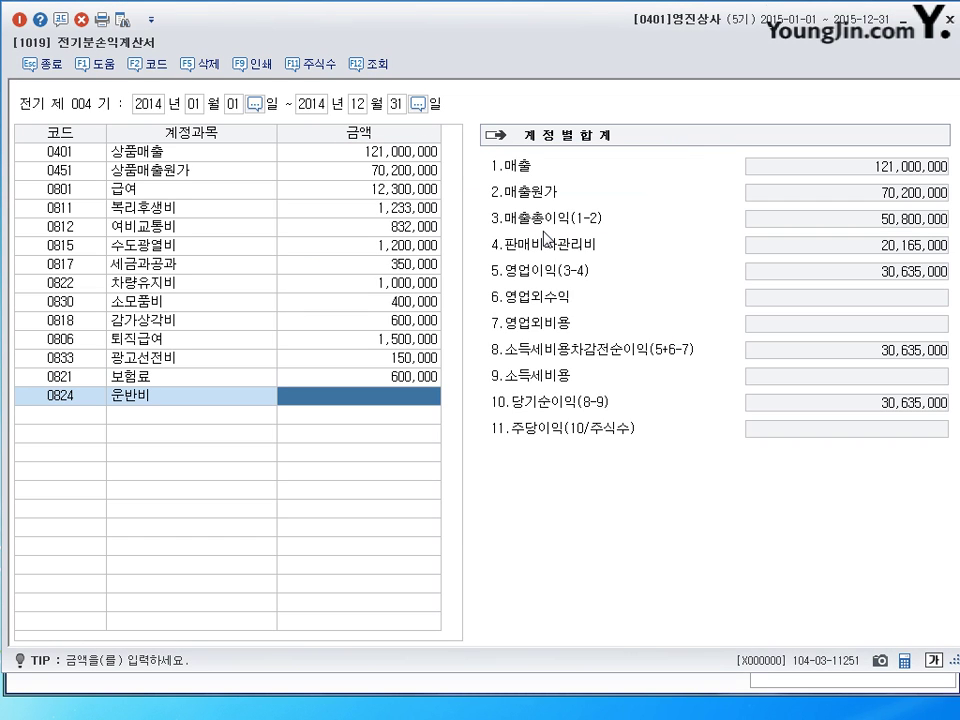
pyautogui.write('50000')
pyautogui.press('Return')
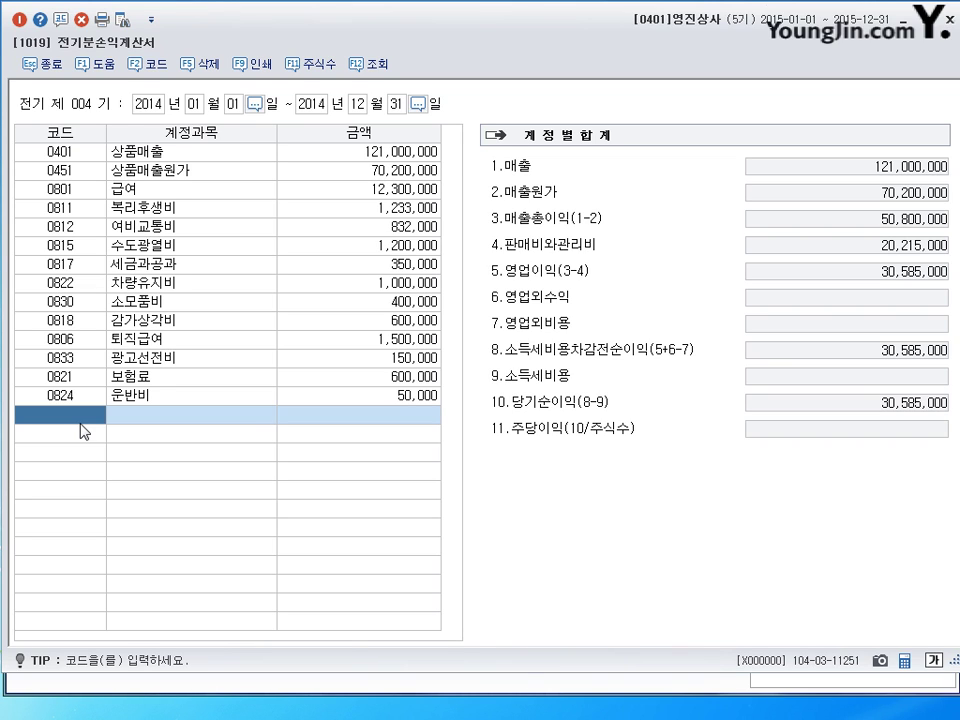
# Find account 이자수익 (0901) with the search word 이자수 and enter its amount as 400,000
pyautogui.write('이자수')
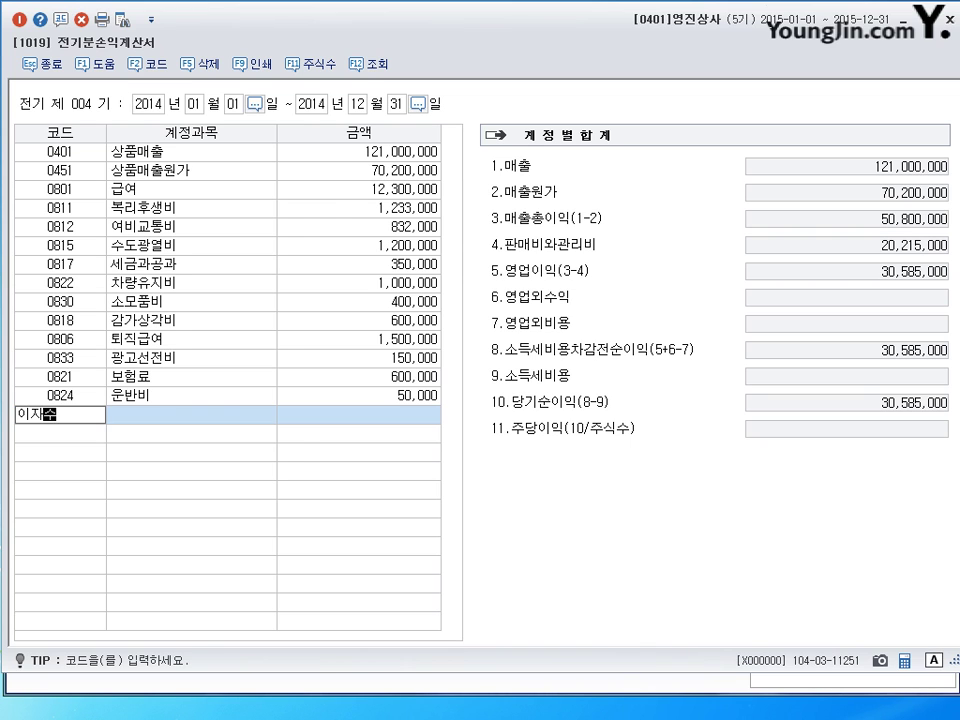
pyautogui.press('Return')
pyautogui.press('Return')
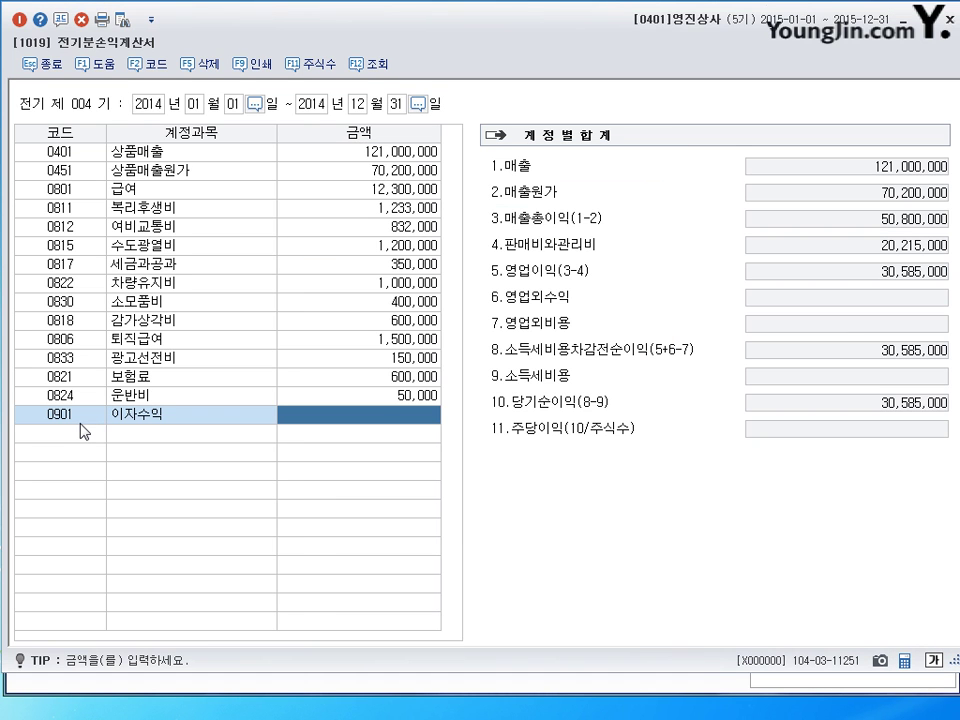
pyautogui.write('400+')
pyautogui.press('Return')
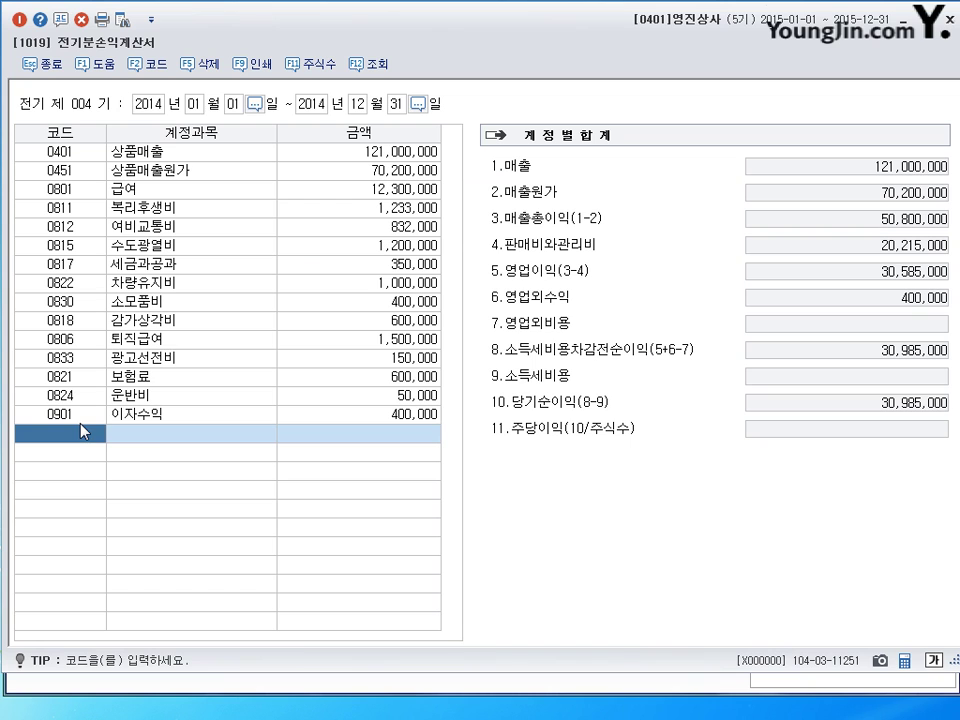
# Search for 임대, choose account 임대료 (0904) and enter its amount as 800,000
pyautogui.write('임대')
pyautogui.press('Return')
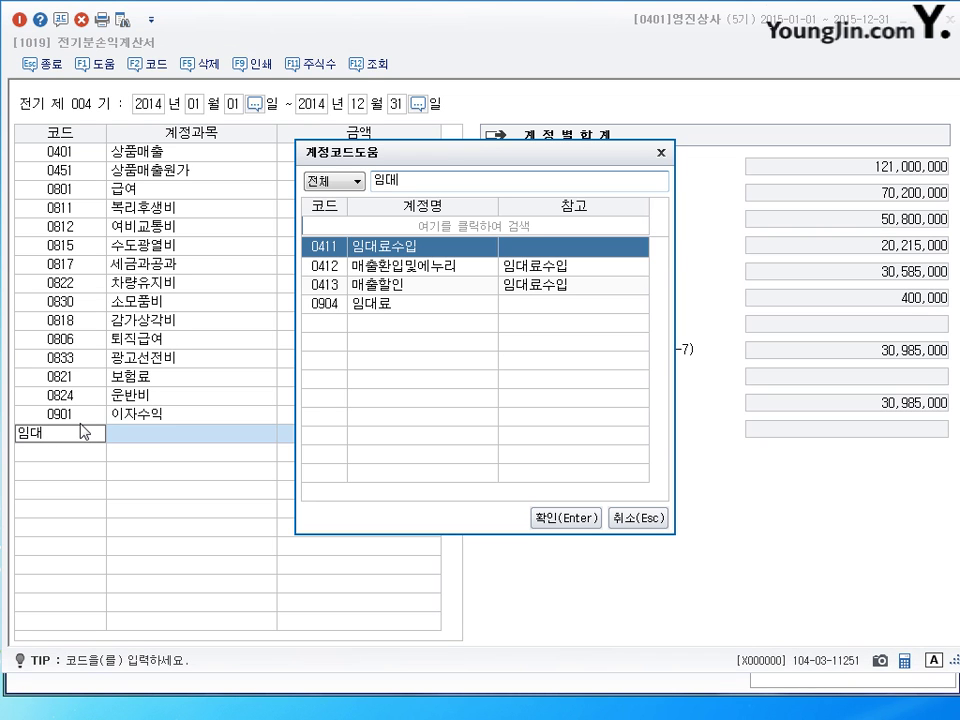
pyautogui.press('Down')
pyautogui.press('Down')
pyautogui.press('Down')
pyautogui.press('Return')
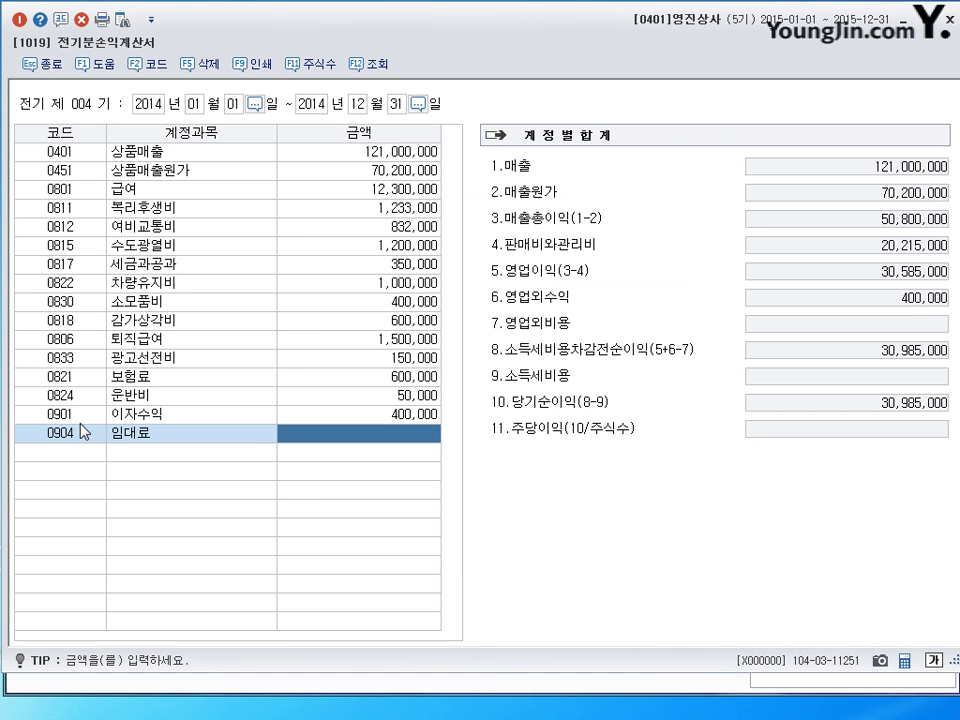
pyautogui.write('800+')
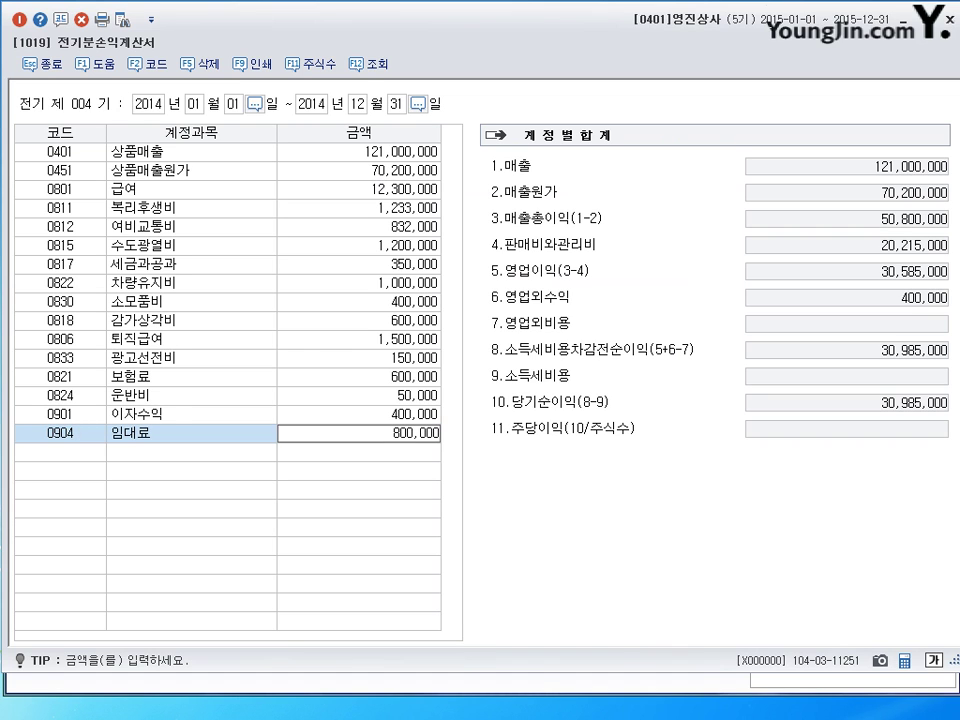
pyautogui.press('Return')
# Find account 잡이익 (0930) with the search word 잡이 and enter its amount as 100,000
pyautogui.write('잡이')
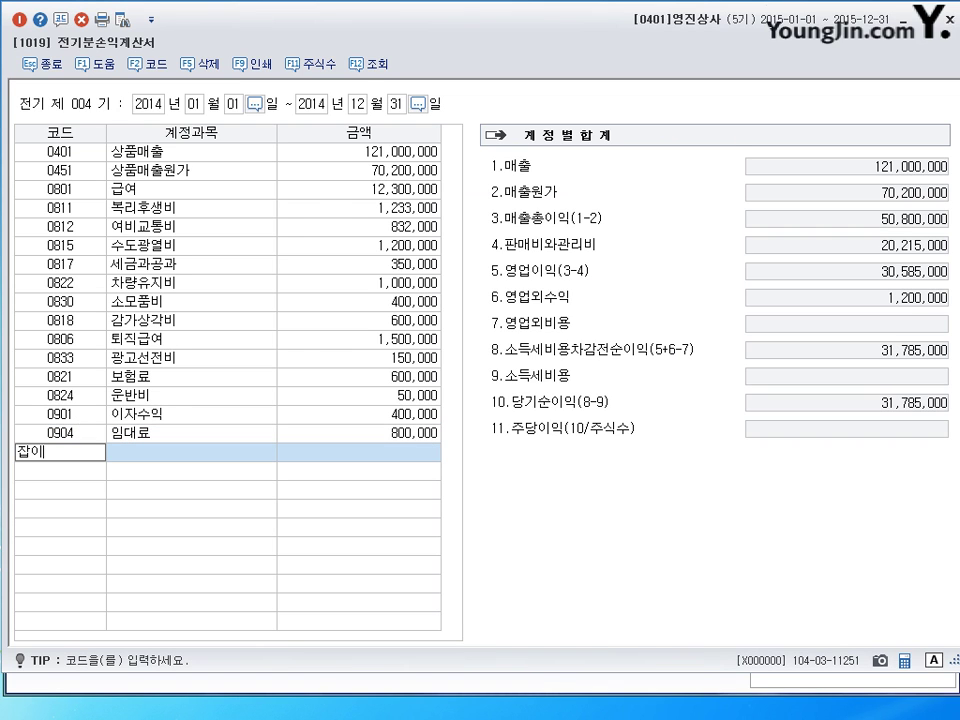
pyautogui.press('Return')
pyautogui.press('Return')
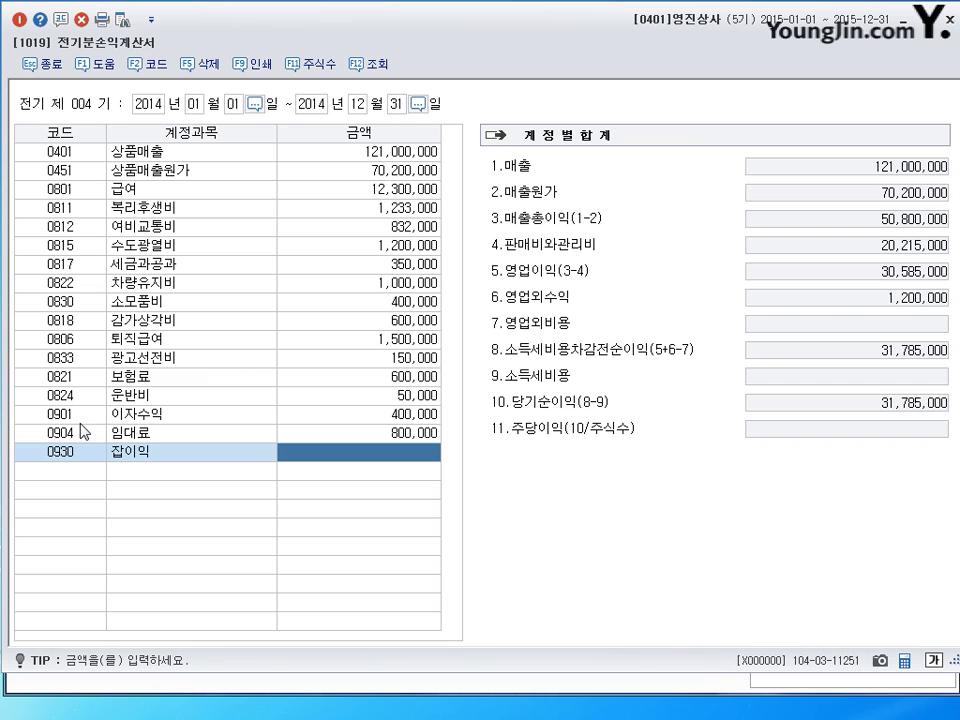
pyautogui.write('100+')
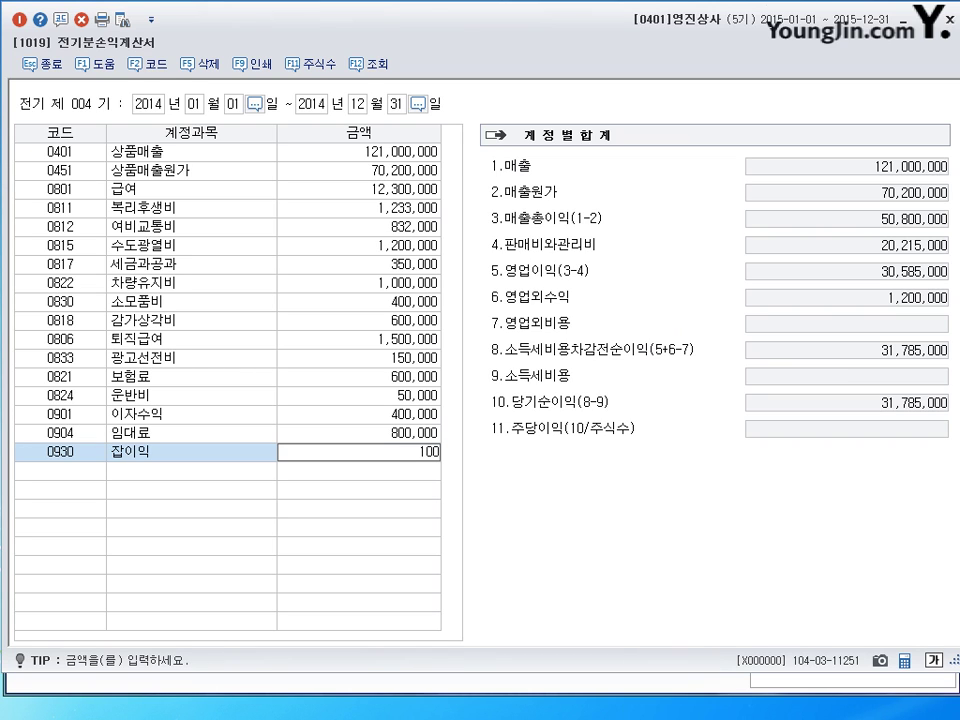
pyautogui.press('Return')
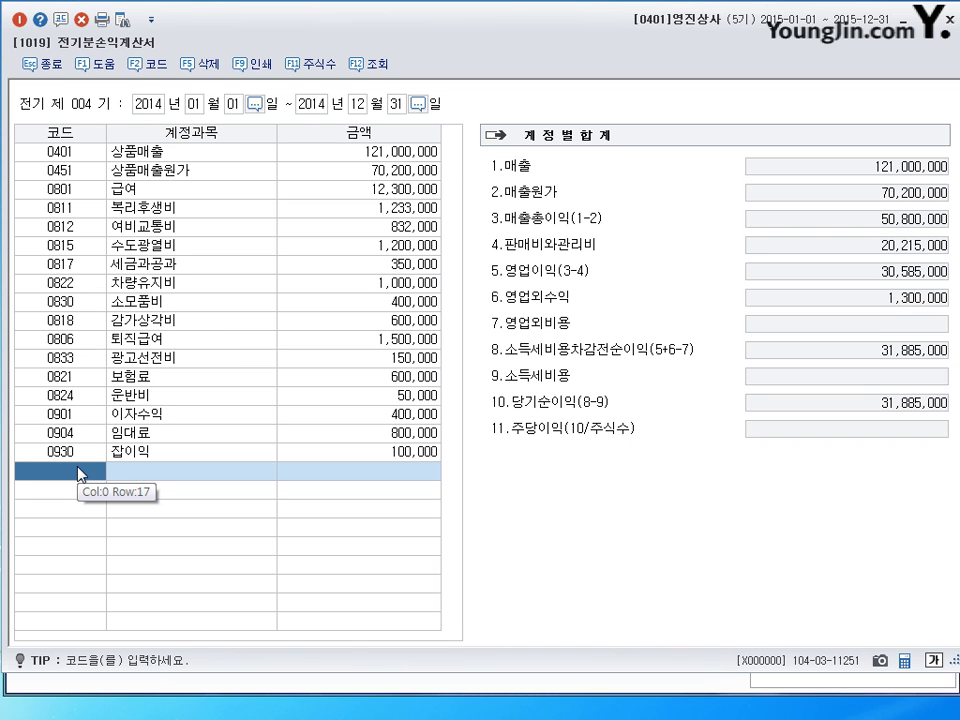
# Search for 이자, choose account 이자비용 (0951) and enter its amount as 200,000
pyautogui.write('이자')
pyautogui.press('Return')
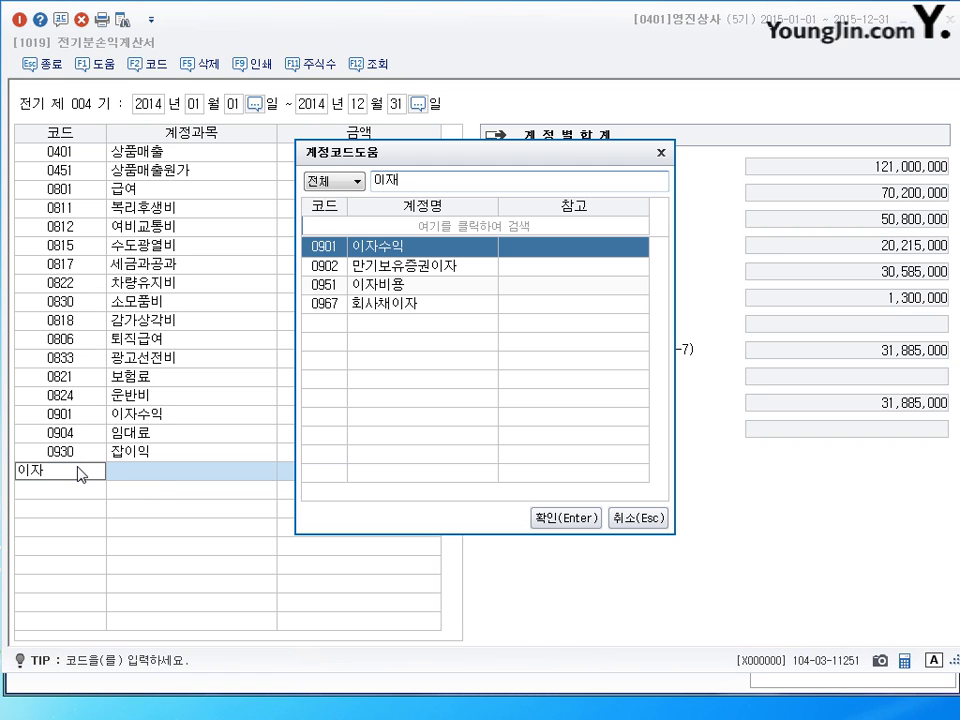
pyautogui.press('Down')
pyautogui.press('Down')
pyautogui.press('Return')
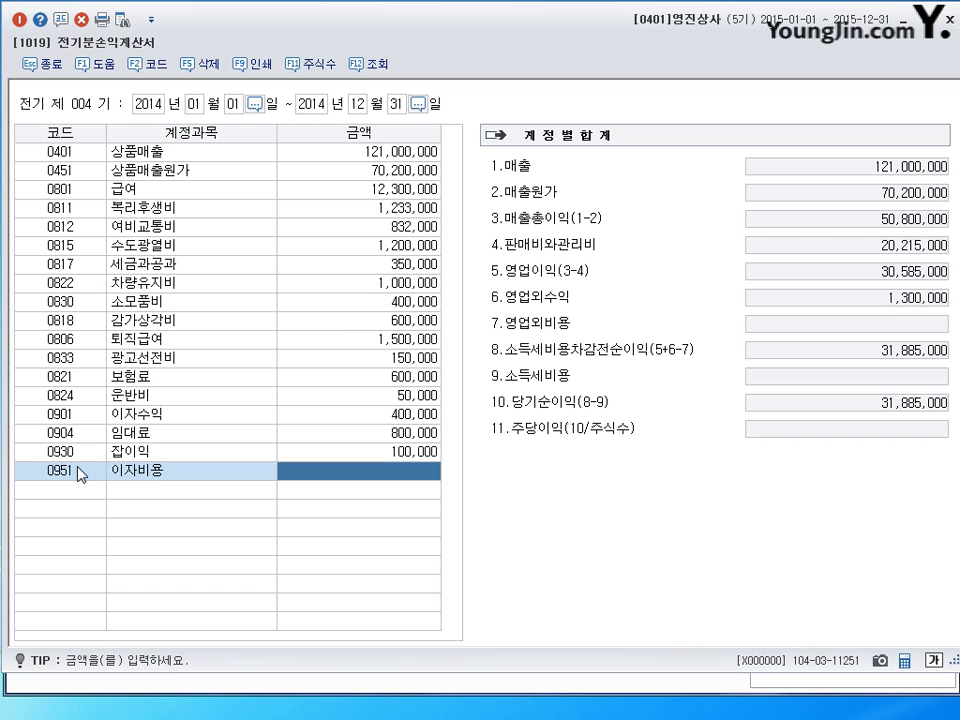
pyautogui.write('200000')
pyautogui.press('Return')
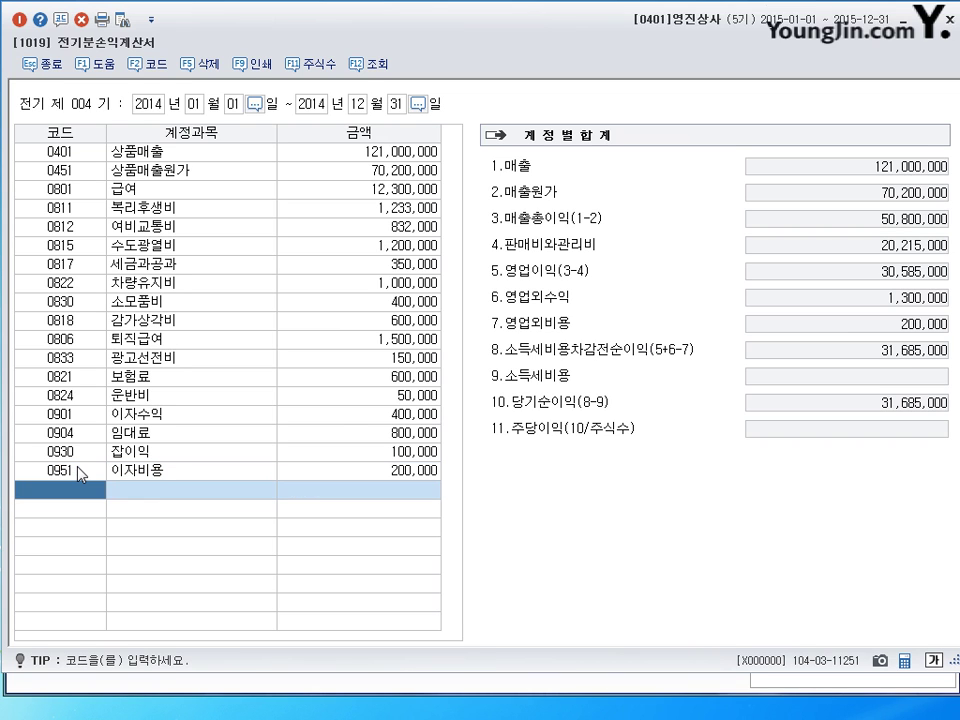
# Find account 기부금 (0953) with the search word 기부 and enter its amount as 150,000
pyautogui.write('기부')
pyautogui.press('Return')
pyautogui.press('Return')
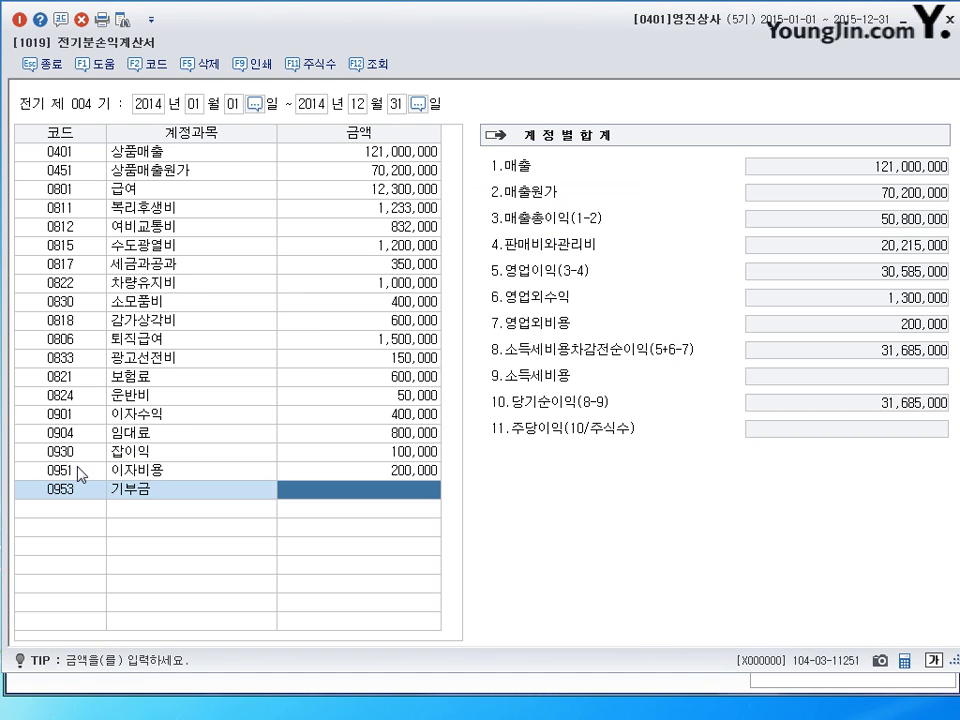
pyautogui.write('1500000')
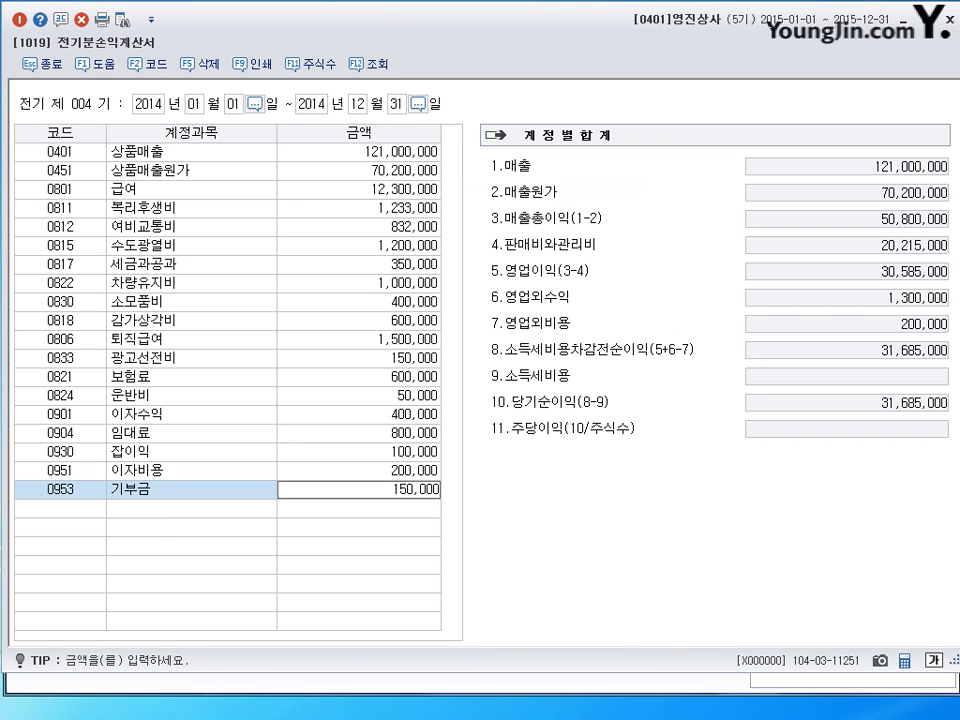
pyautogui.press('Return')
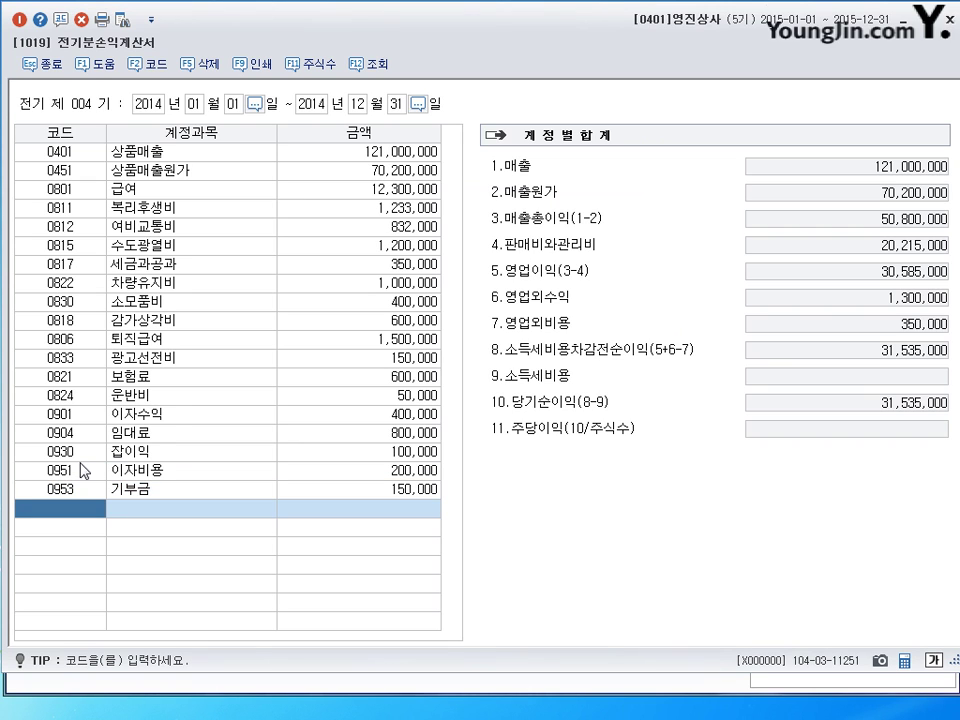
# Review the 기부금 entry and the 매출원가 breakdown of 상품매출원가 (0451), leaving its amounts as they are
pyautogui.click(390, 490)
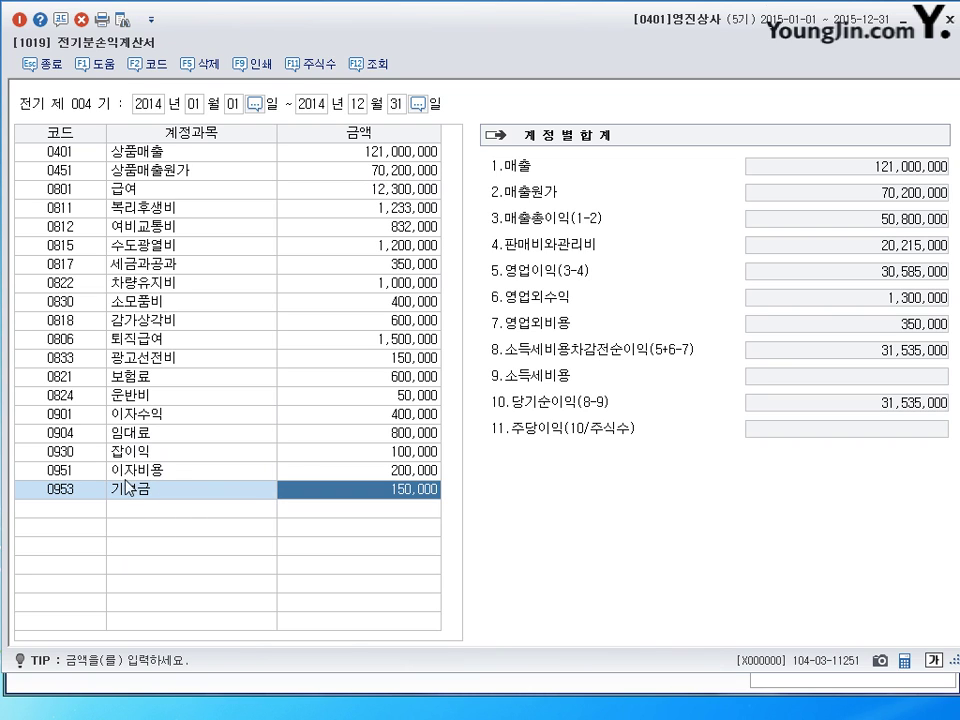
pyautogui.click(66, 508)
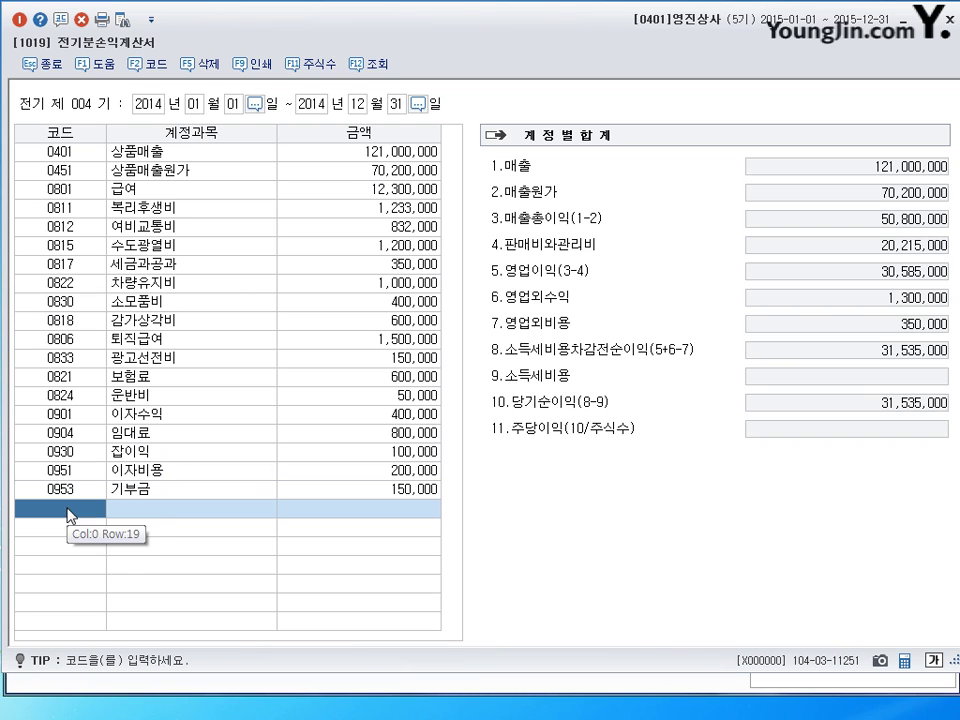
pyautogui.click(415, 171)
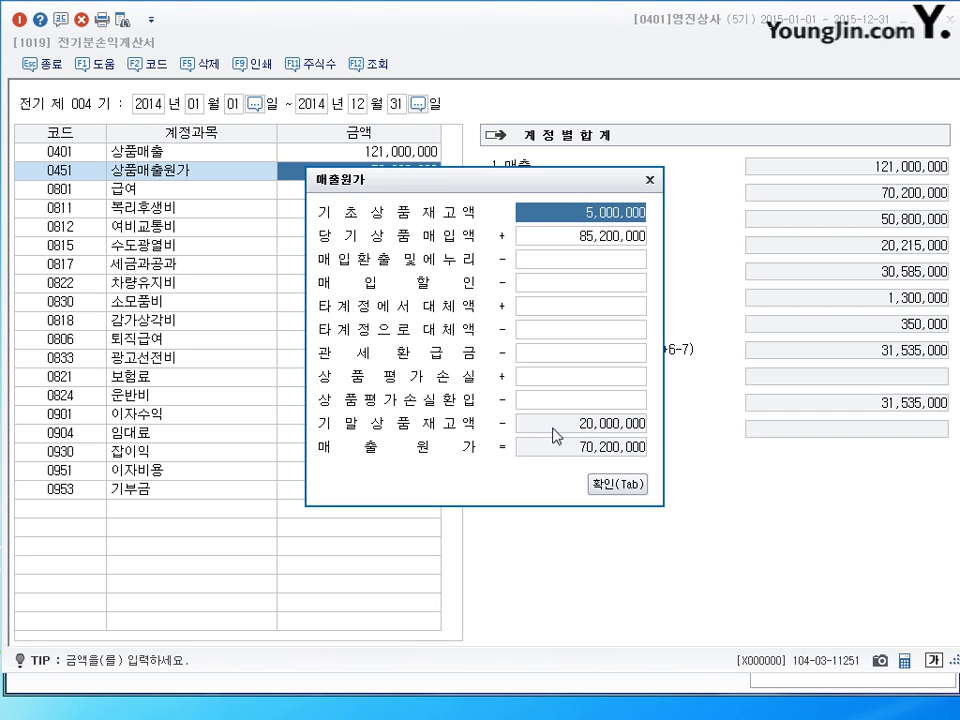
pyautogui.click(608, 484)
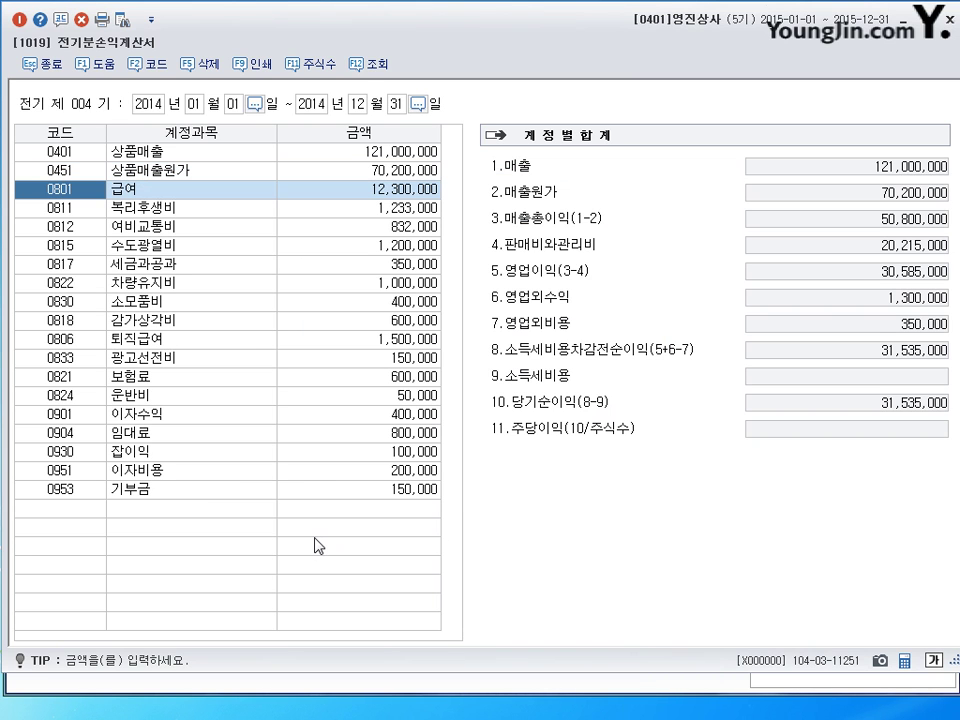